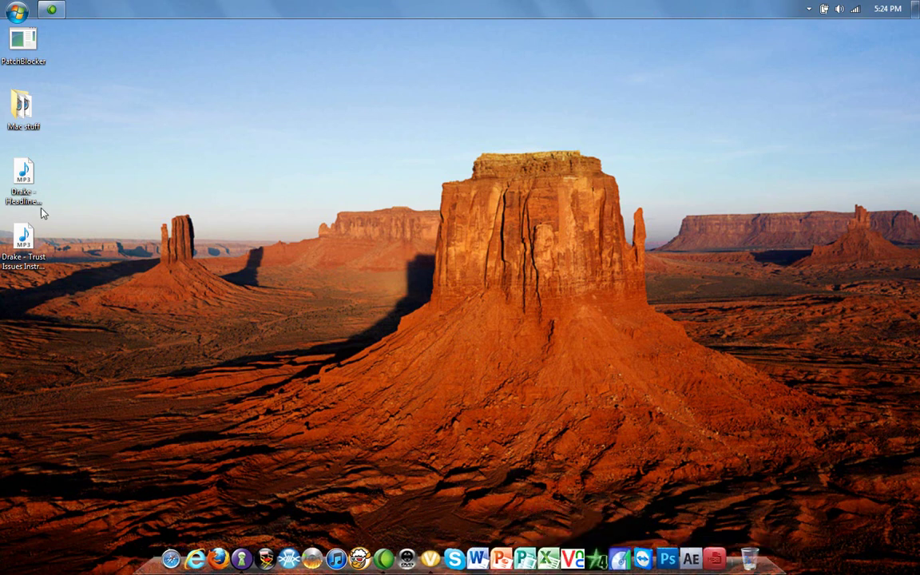
Open Internet Explorer and try a smaller, taller window before maximizing it again
{"action": "left_click", "coordinate": [195, 557]}
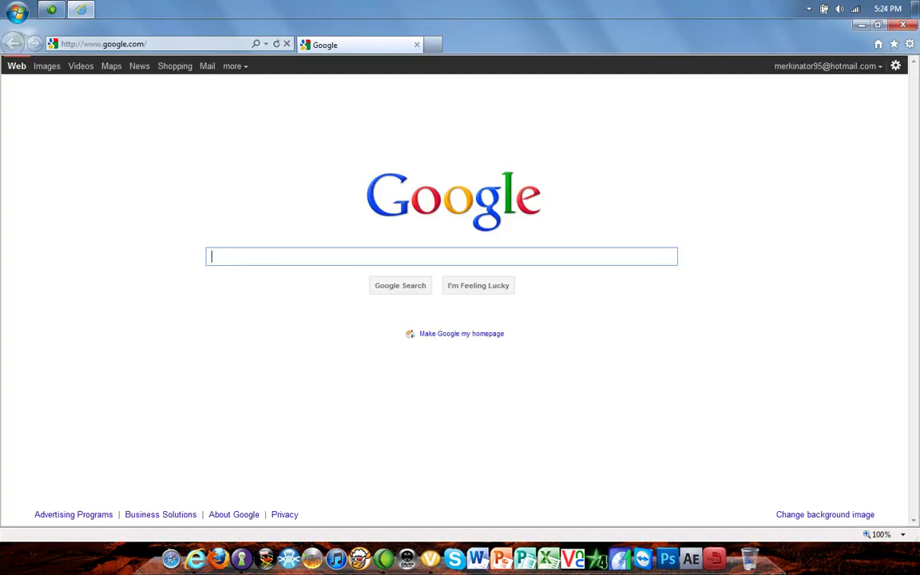
{"action": "left_click", "coordinate": [877, 25]}
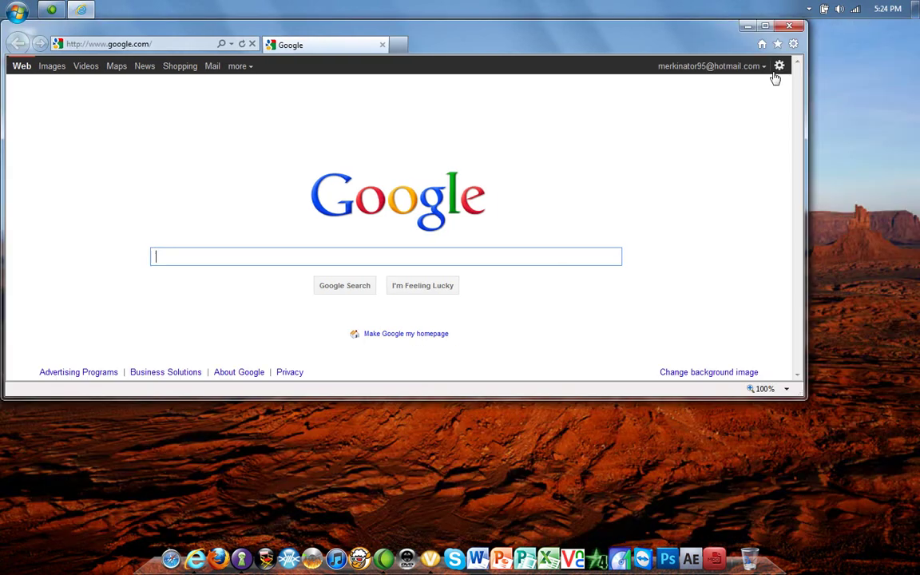
{"action": "left_click_drag", "start_coordinate": [598, 400], "coordinate": [514, 540]}
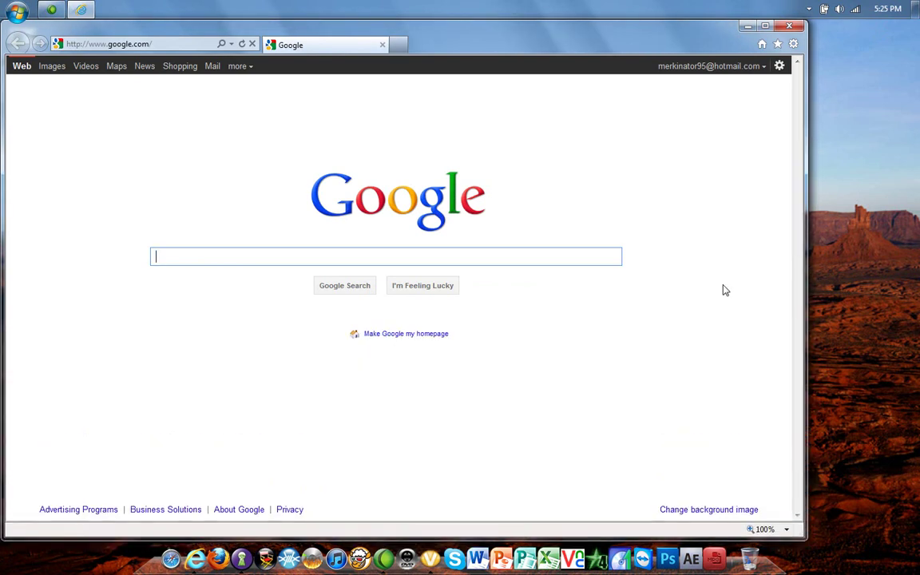
{"action": "left_click", "coordinate": [766, 26]}
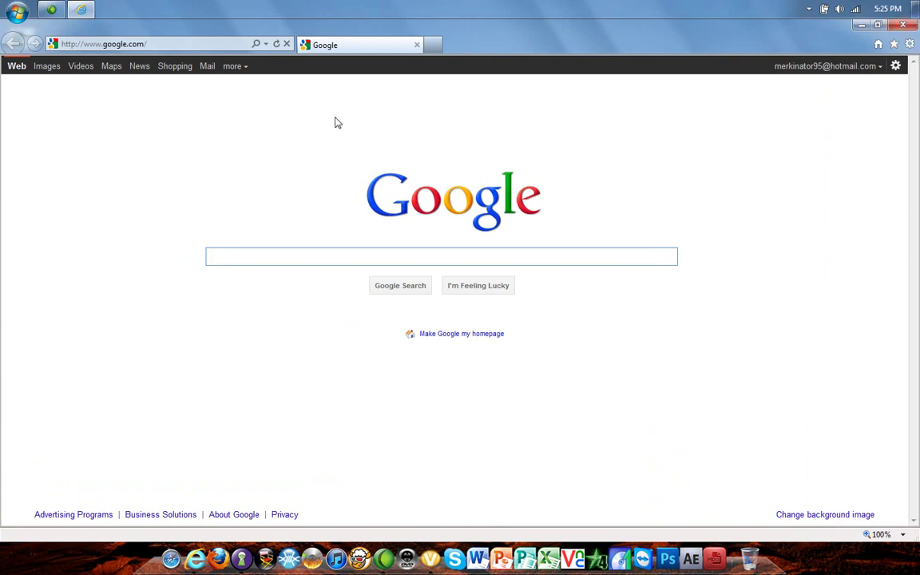
Search the web for rocketydock.com
{"action": "left_click", "coordinate": [204, 43]}
{"action": "type", "text": "ro"}
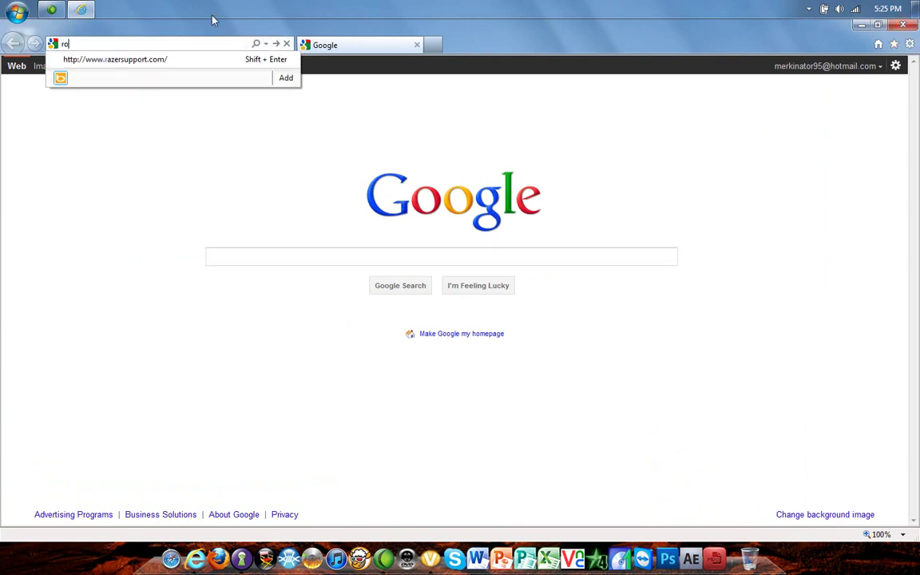
{"action": "type", "text": "cketydoclk"}
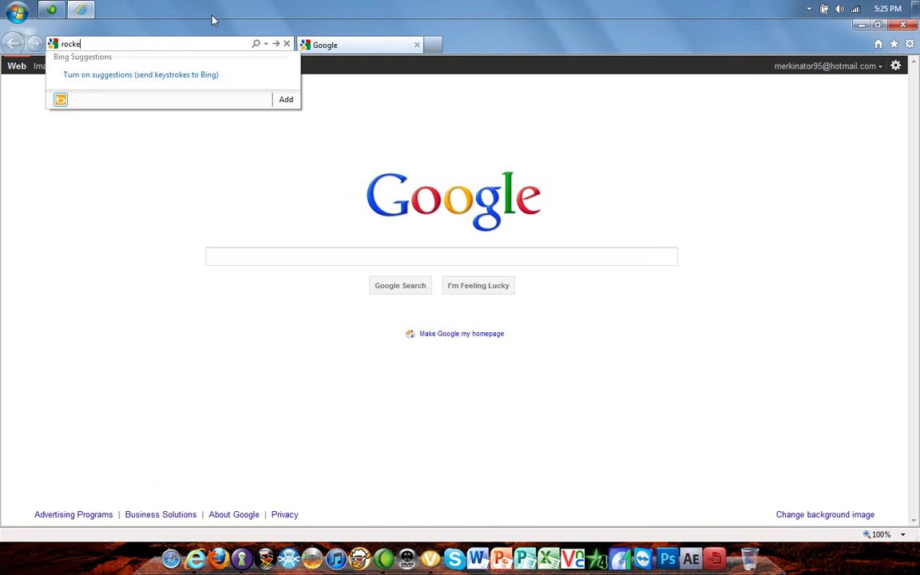
{"action": "key", "text": "BackSpace"}
{"action": "key", "text": "BackSpace"}
{"action": "type", "text": "k.com"}
{"action": "key", "text": "Return"}
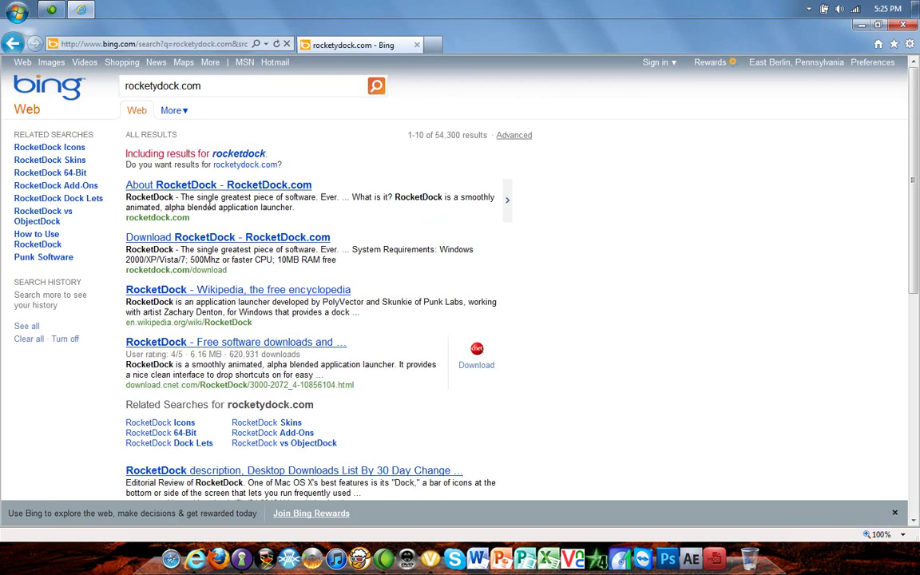
Open the "About RocketDock - RocketDock.com" search result and dismiss the browser's error notices
{"action": "left_click", "coordinate": [219, 186]}
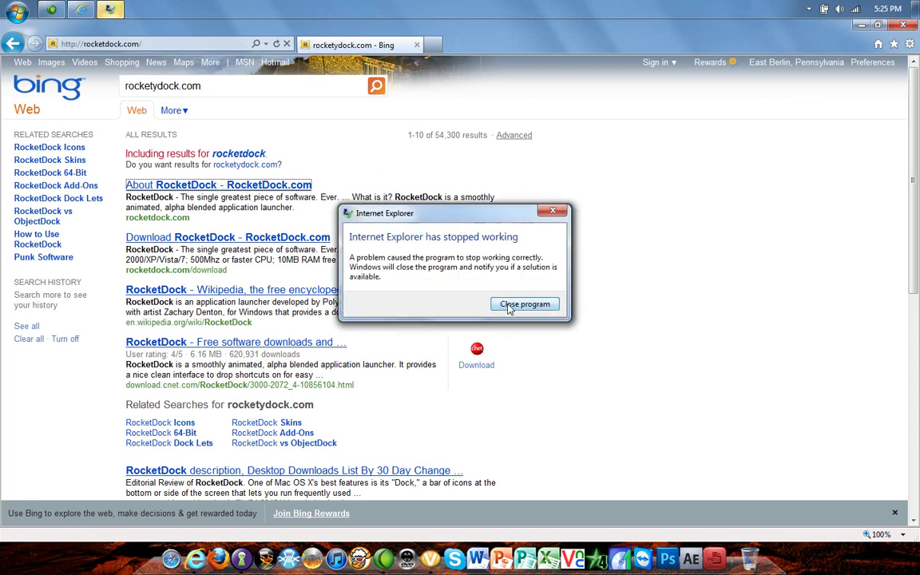
{"action": "left_click", "coordinate": [510, 308]}
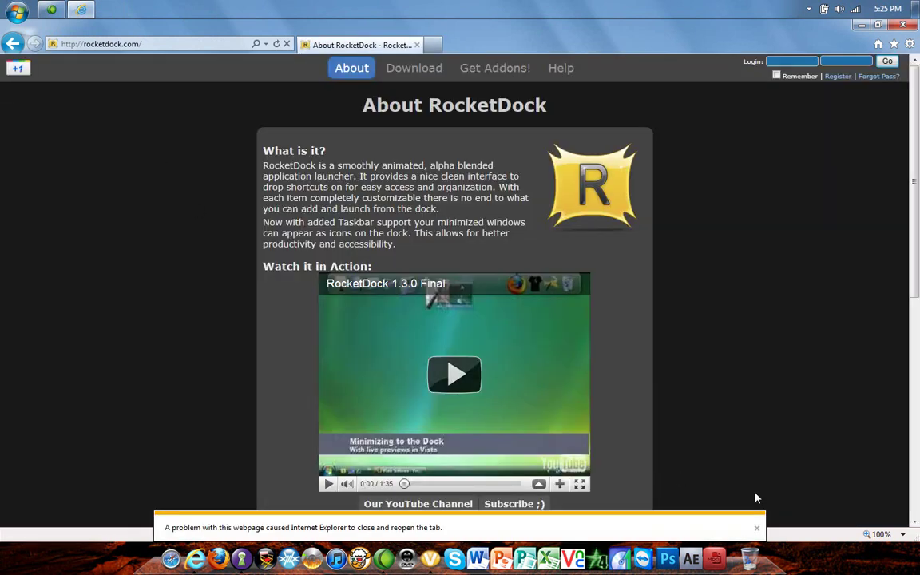
{"action": "left_click", "coordinate": [756, 531]}
Briefly play the RocketDock 1.3.0 video on the About page, pause it and return to the page heading
{"action": "scroll", "coordinate": [634, 392], "scroll_direction": "down", "scroll_amount": 4}
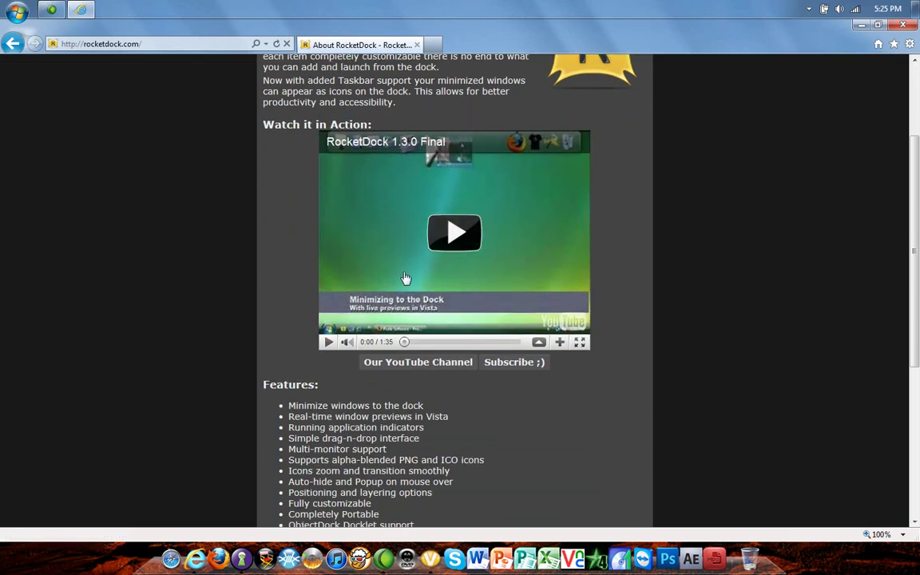
{"action": "left_click", "coordinate": [328, 342]}
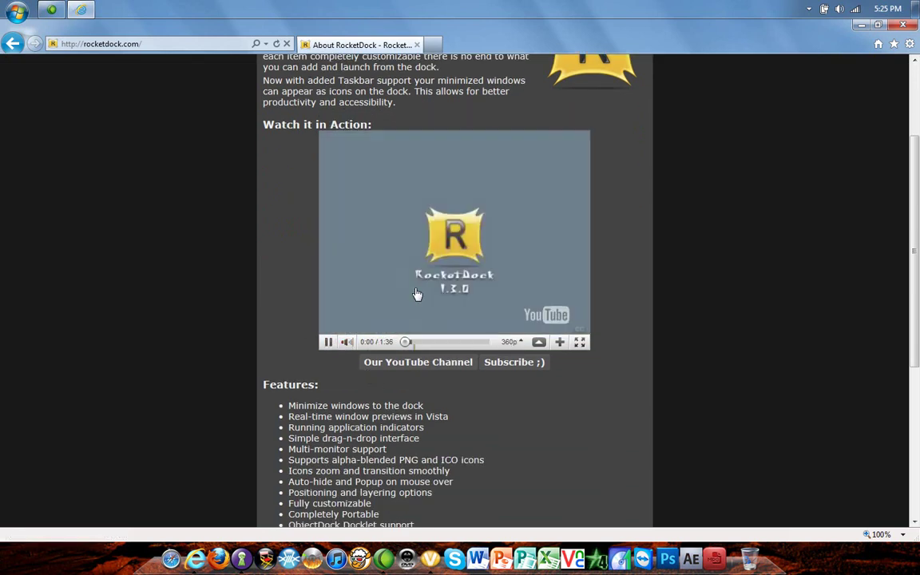
{"action": "left_click", "coordinate": [328, 342]}
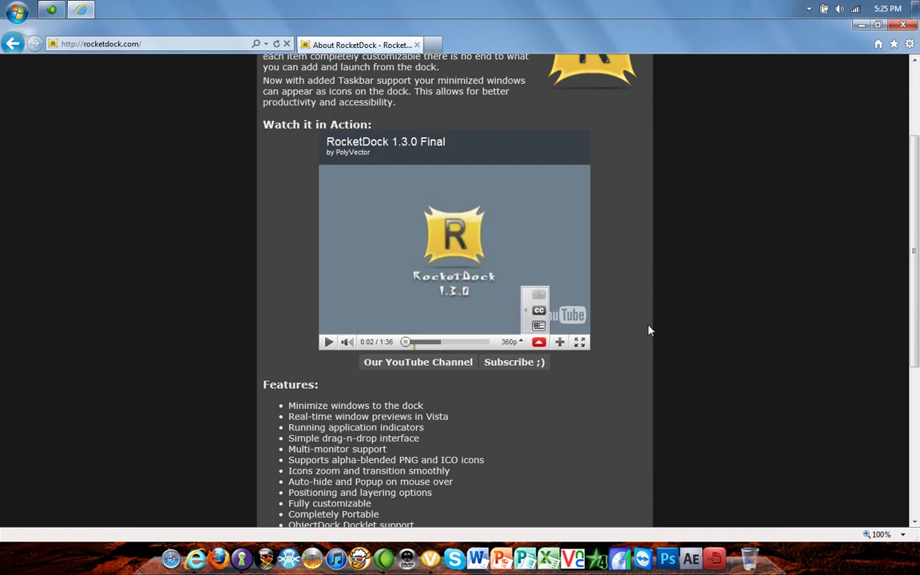
{"action": "left_click_drag", "start_coordinate": [914, 232], "coordinate": [916, 155]}
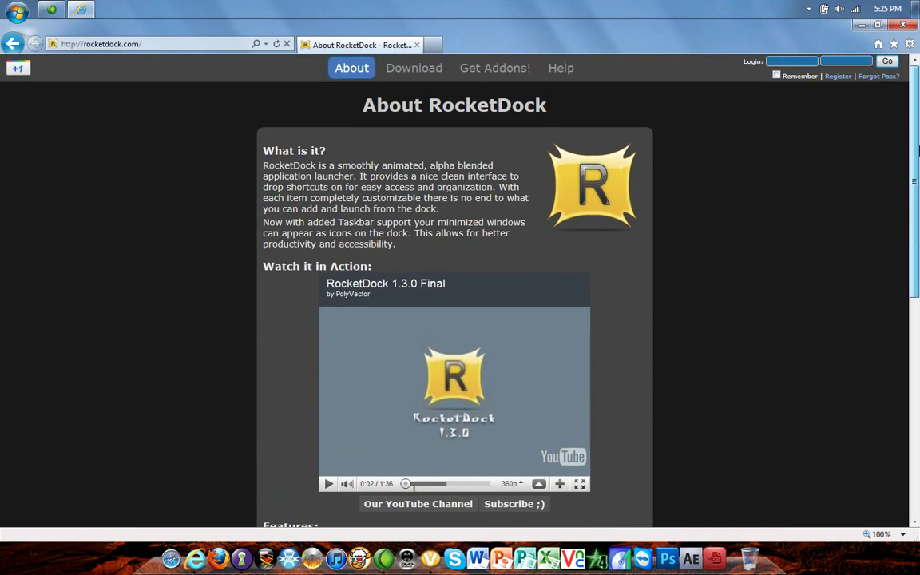
Open RocketDock's download page, request Version 1.3.5 from the archive and dismiss the download prompt
{"action": "left_click", "coordinate": [414, 70]}
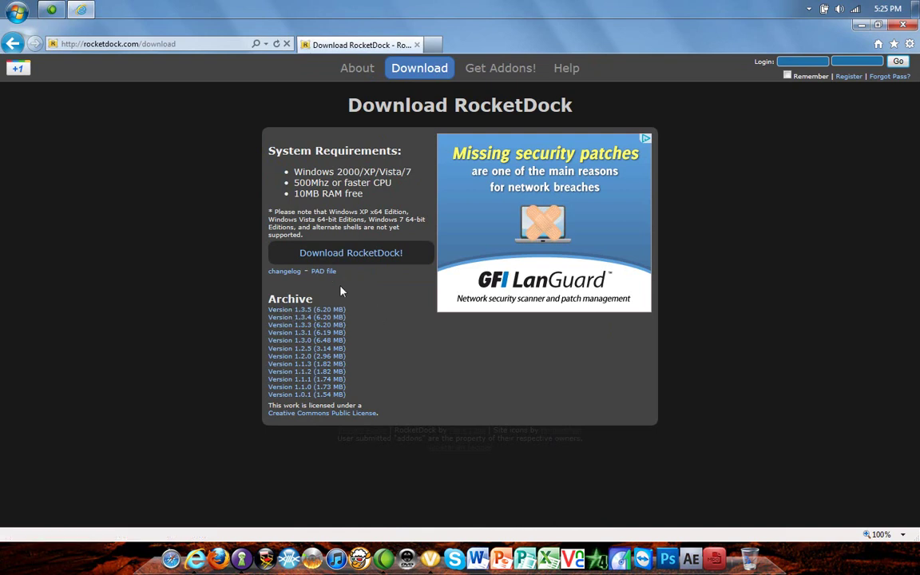
{"action": "left_click", "coordinate": [323, 312]}
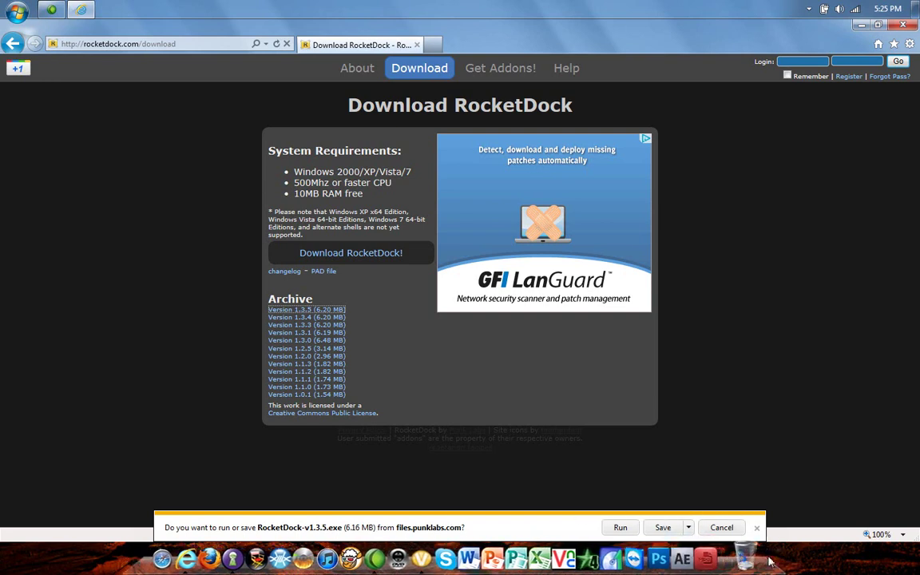
{"action": "left_click", "coordinate": [756, 528]}
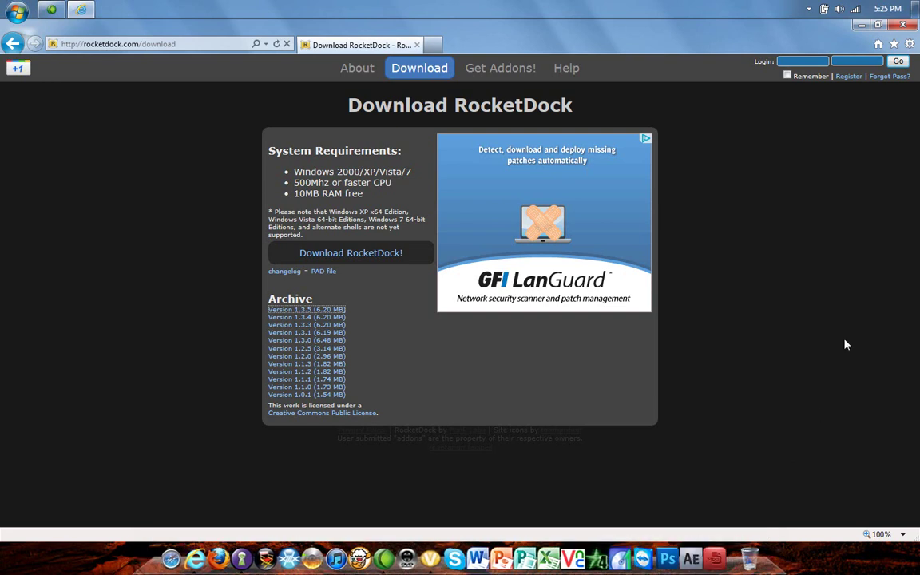
Minimize the browser window and open the dock's settings
{"action": "left_click", "coordinate": [855, 10]}
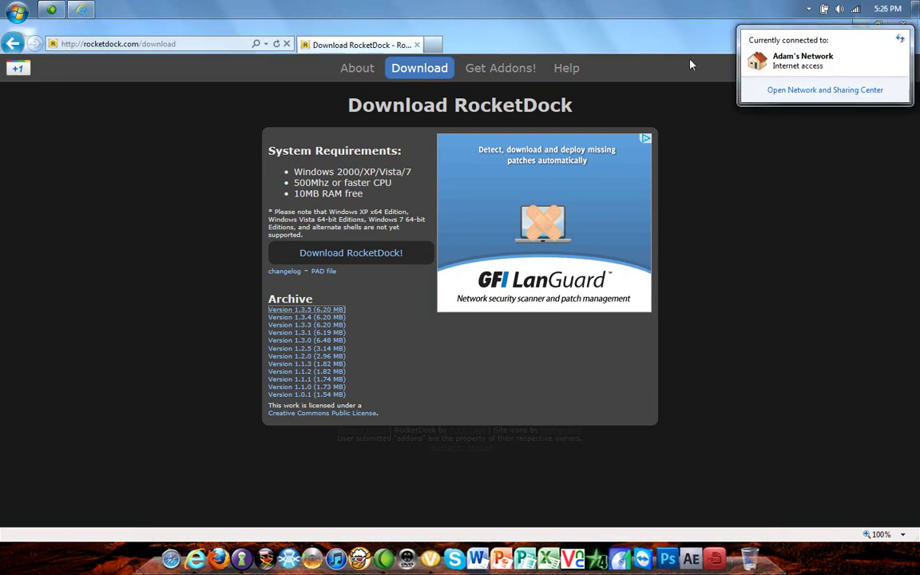
{"action": "key", "text": "Escape"}
{"action": "left_click", "coordinate": [861, 27]}
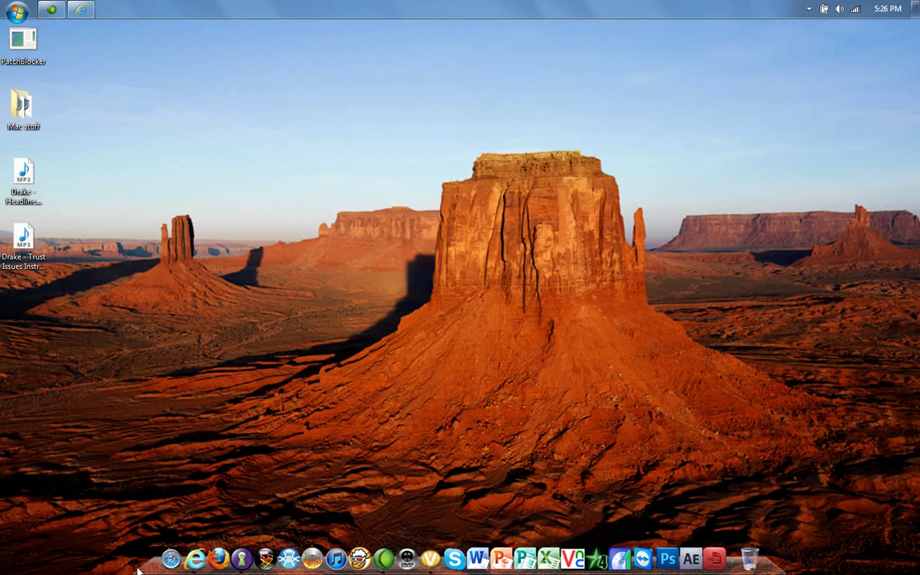
{"action": "right_click", "coordinate": [313, 550]}
{"action": "left_click", "coordinate": [350, 482]}
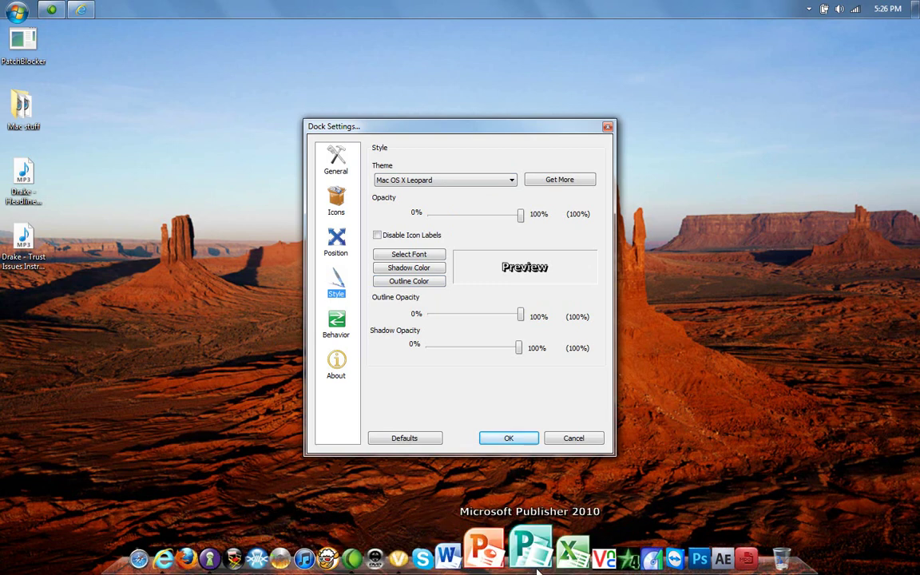
Preview other dock themes such as AstroLife and Luminous, ending on Mac OS X Leopard
{"action": "left_click", "coordinate": [409, 183]}
{"action": "left_click", "coordinate": [415, 212]}
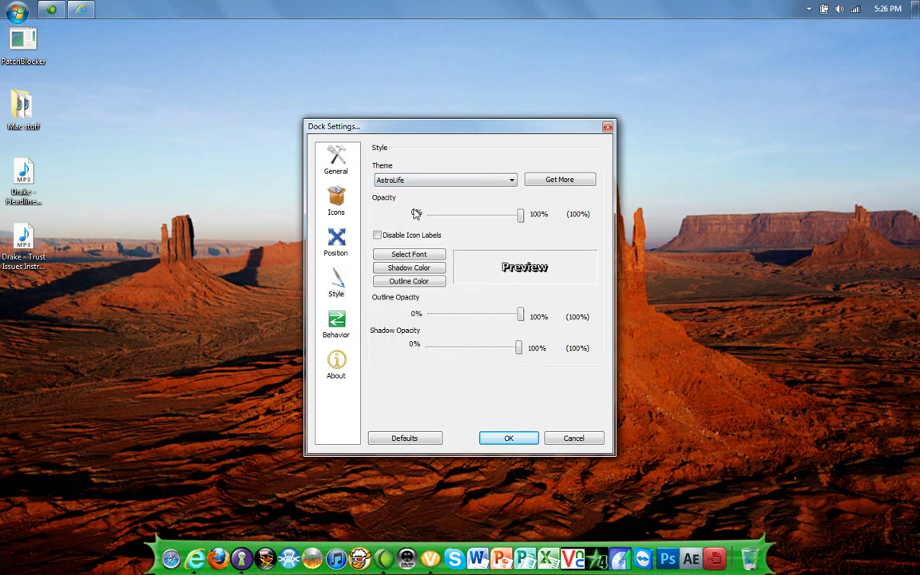
{"action": "key", "text": "Down"}
{"action": "key", "text": "Down"}
{"action": "key", "text": "Down"}
{"action": "key", "text": "Down"}
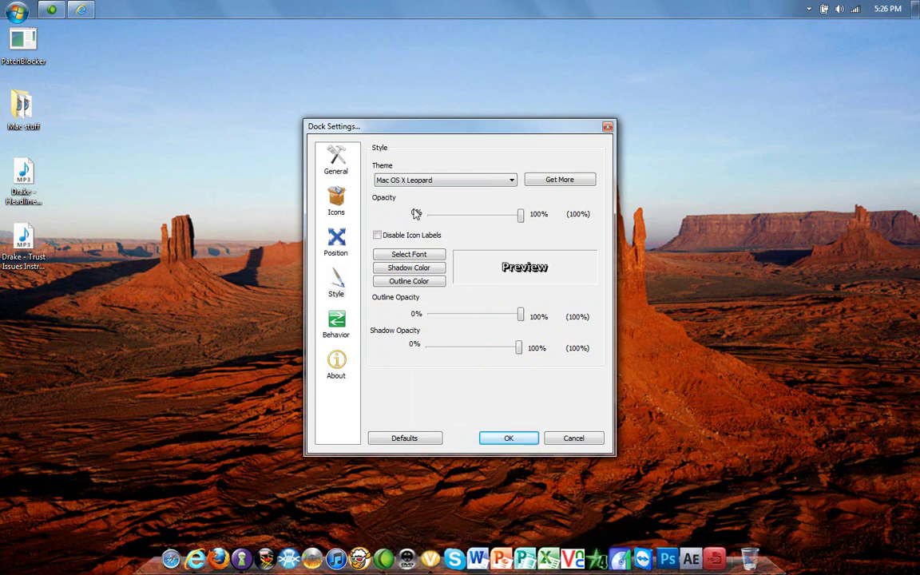
{"action": "key", "text": "Down"}
{"action": "key", "text": "Down"}
{"action": "key", "text": "Down"}
{"action": "key", "text": "Down"}
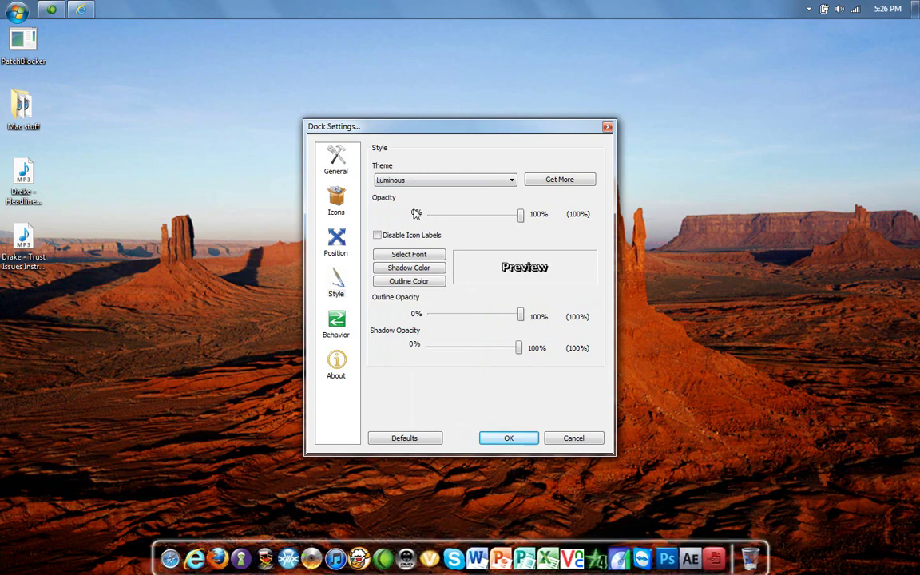
{"action": "key", "text": "Down"}
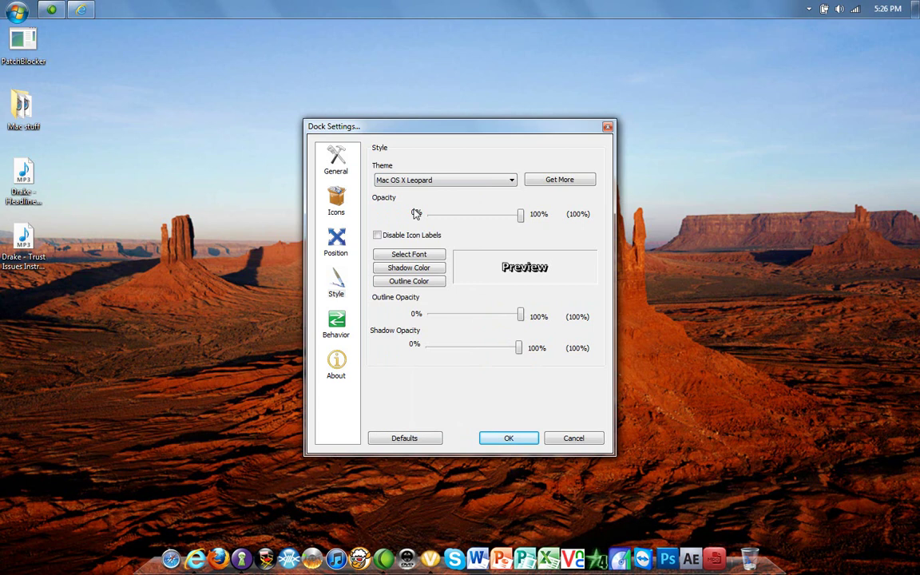
Open the RocketDock website's page of additional skins, confirm the dock settings and search the add-ons for "Mac os x lepord"
{"action": "left_click", "coordinate": [550, 181]}
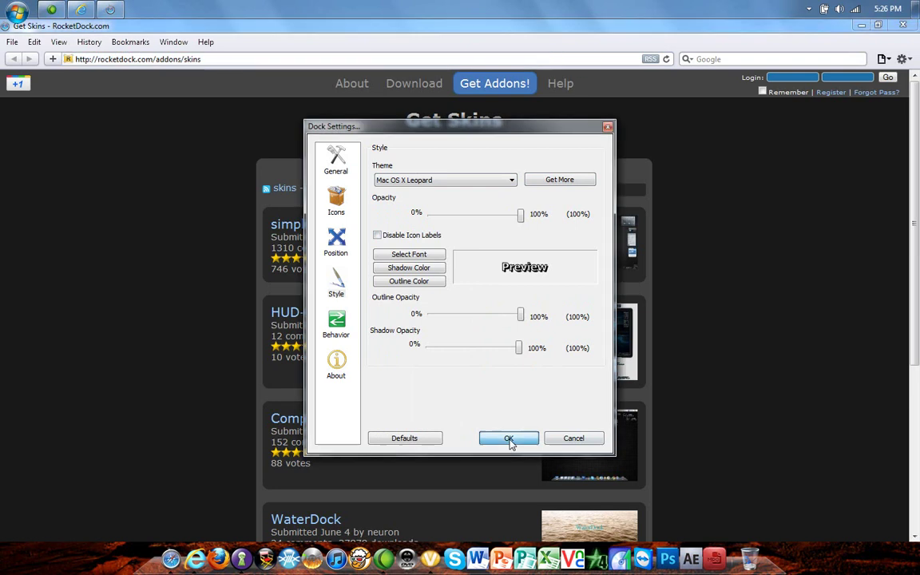
{"action": "left_click", "coordinate": [509, 440]}
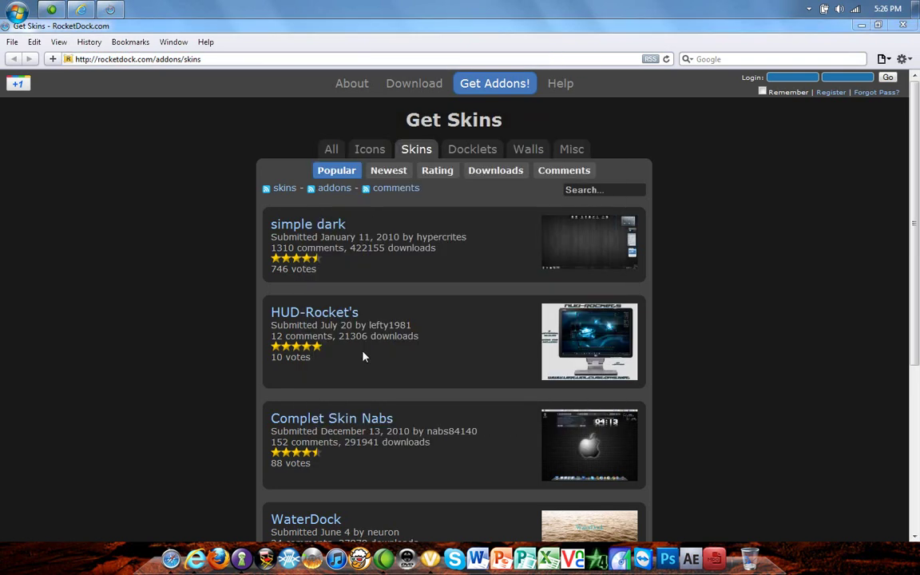
{"action": "left_click", "coordinate": [583, 189]}
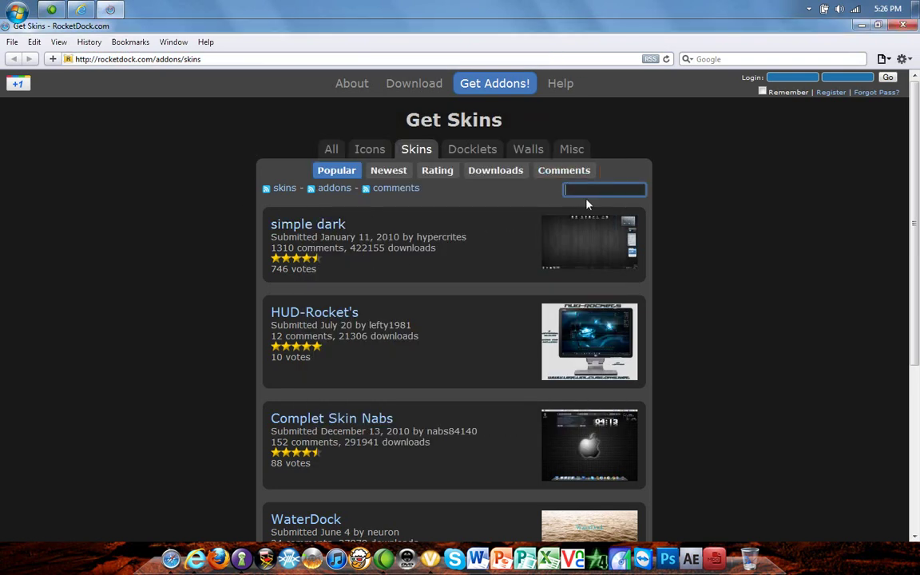
{"action": "type", "text": "Ma"}
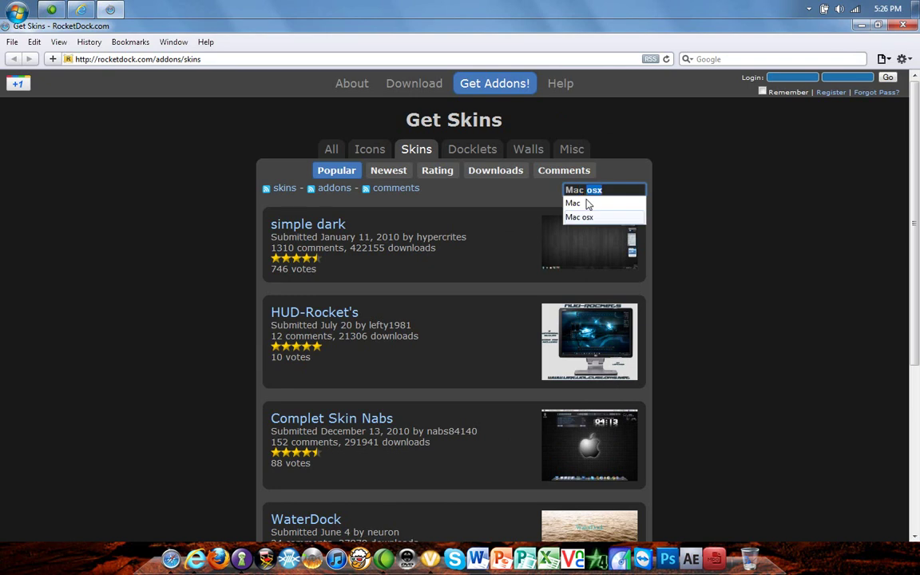
{"action": "type", "text": "c os x lepord"}
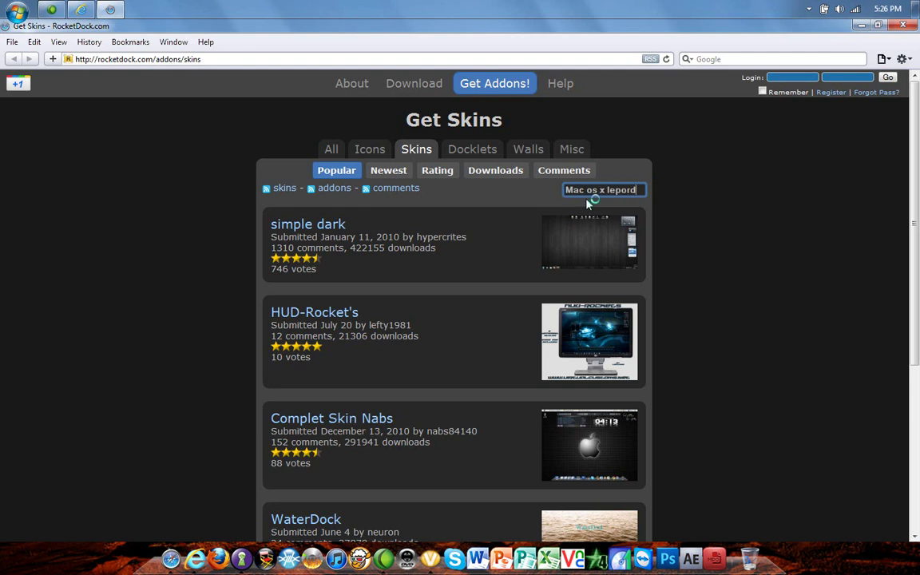
{"action": "key", "text": "Return"}
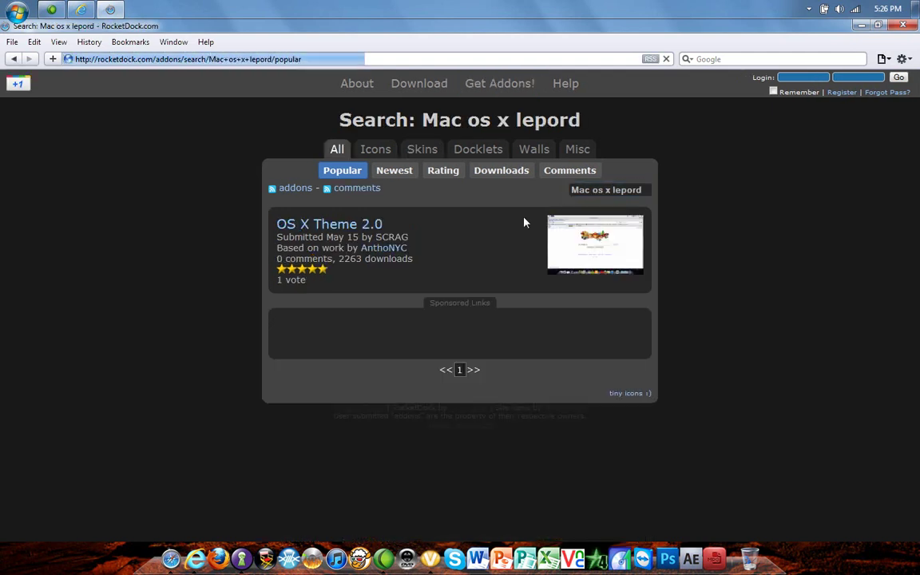
Open the OS X Theme 2.0 skin page, view its enlarged preview screenshot and close the preview
{"action": "left_click", "coordinate": [328, 224]}
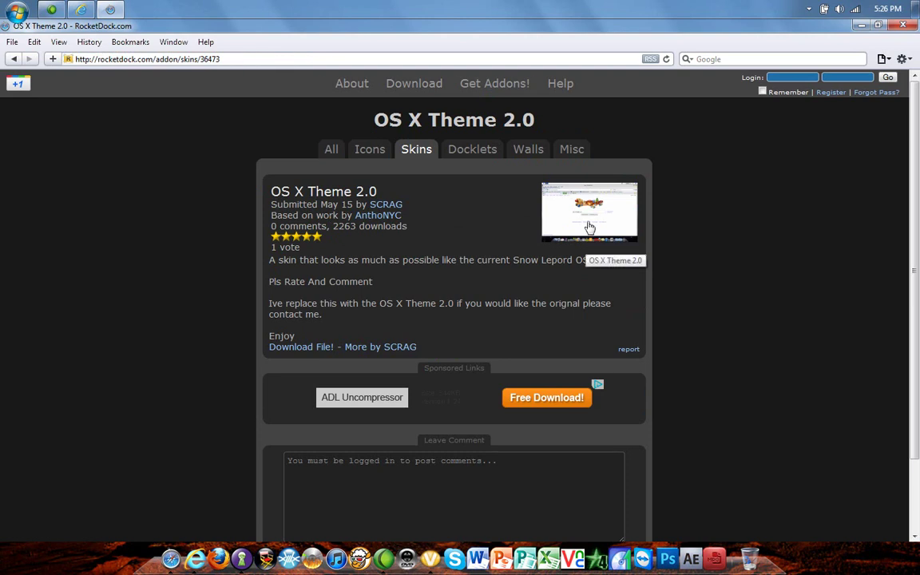
{"action": "scroll", "coordinate": [559, 256], "scroll_direction": "down", "scroll_amount": 2}
{"action": "scroll", "coordinate": [351, 279], "scroll_direction": "up", "scroll_amount": 2}
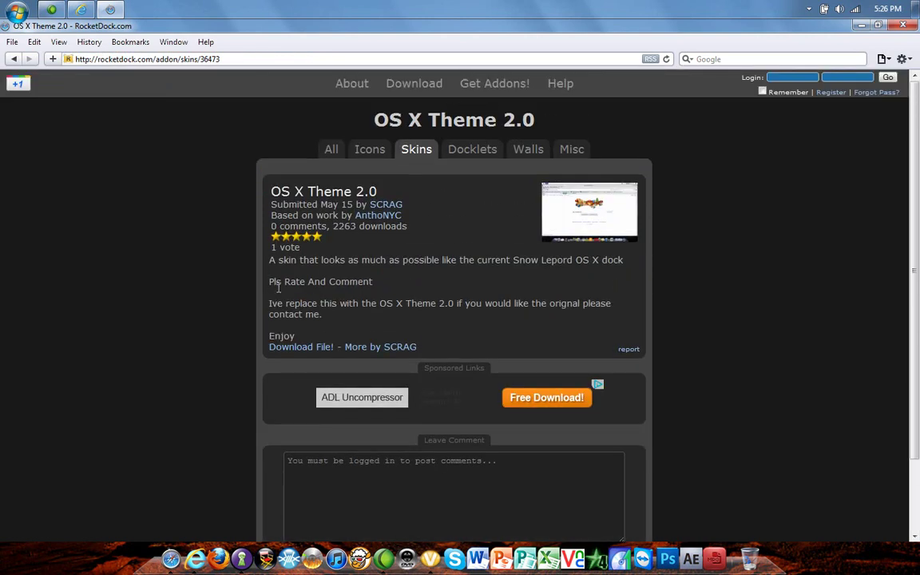
{"action": "scroll", "coordinate": [479, 271], "scroll_direction": "down", "scroll_amount": 2}
{"action": "scroll", "coordinate": [479, 270], "scroll_direction": "up", "scroll_amount": 2}
{"action": "left_click", "coordinate": [590, 217]}
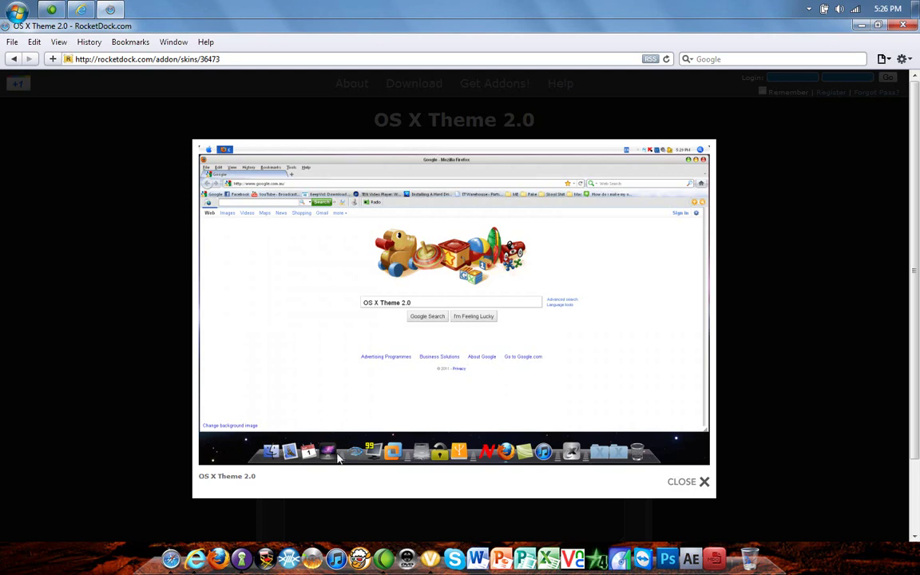
{"action": "left_click", "coordinate": [701, 482]}
Download the OS X Theme 2.0 file and open the OS-X-Theme-2.zip archive
{"action": "scroll", "coordinate": [317, 280], "scroll_direction": "down", "scroll_amount": 2}
{"action": "scroll", "coordinate": [345, 281], "scroll_direction": "up", "scroll_amount": 2}
{"action": "scroll", "coordinate": [427, 329], "scroll_direction": "down", "scroll_amount": 2}
{"action": "scroll", "coordinate": [503, 362], "scroll_direction": "up", "scroll_amount": 2}
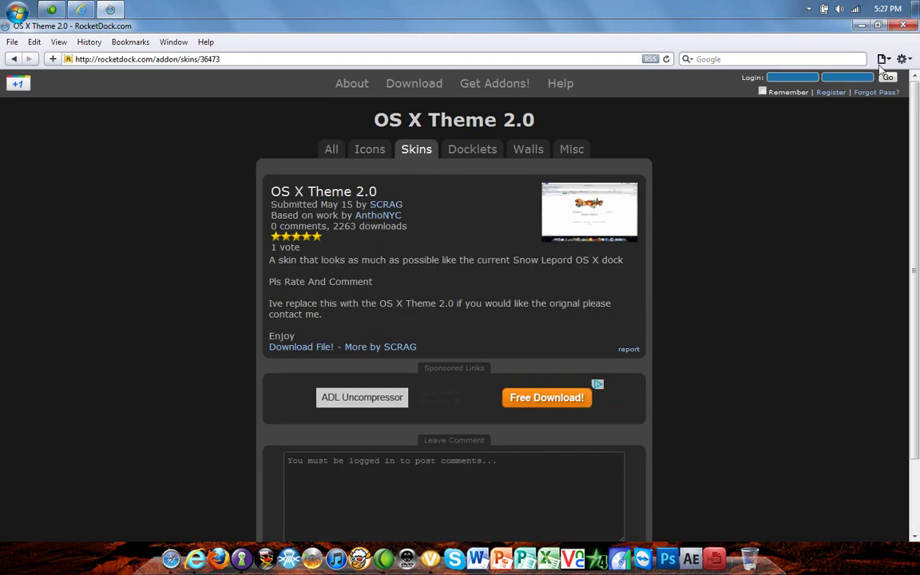
{"action": "left_click", "coordinate": [293, 347]}
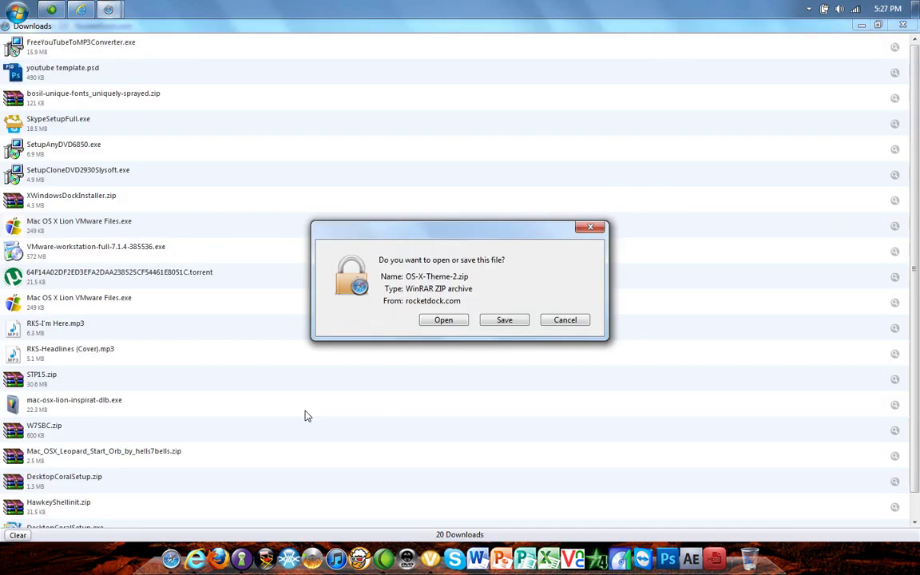
{"action": "left_click", "coordinate": [439, 320]}
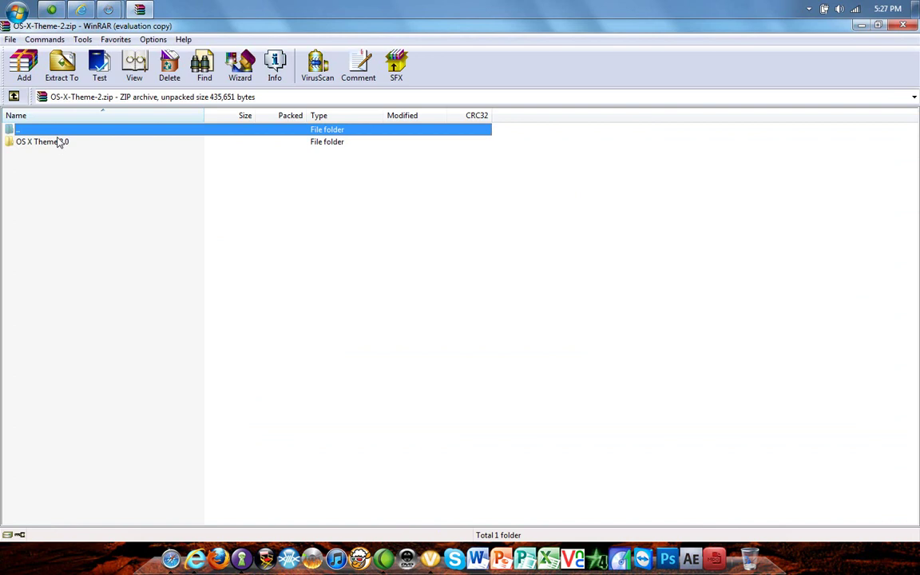
Look through the contents of the archive's OS X Theme 2.0 folder and return to the archive's top level
{"action": "left_click", "coordinate": [58, 141]}
{"action": "left_click", "coordinate": [511, 288]}
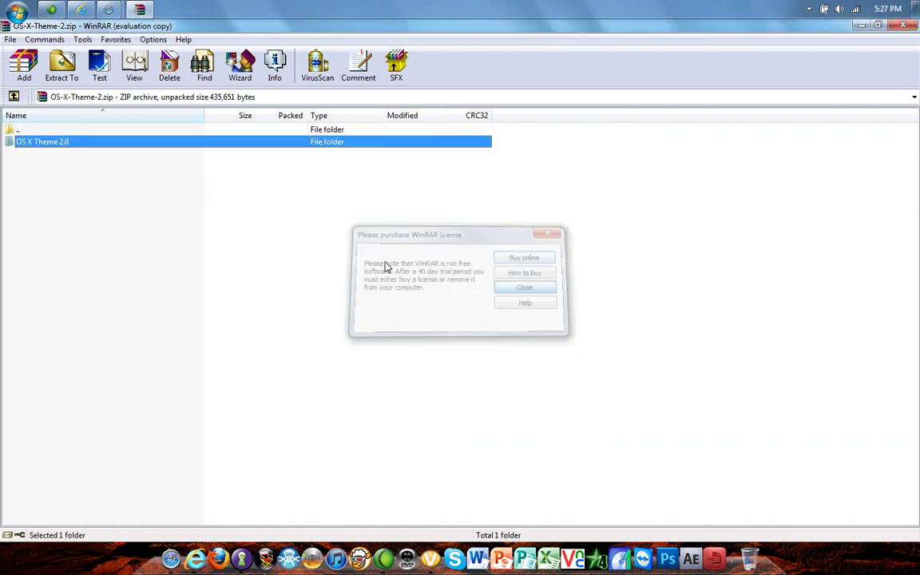
{"action": "double_click", "coordinate": [69, 143]}
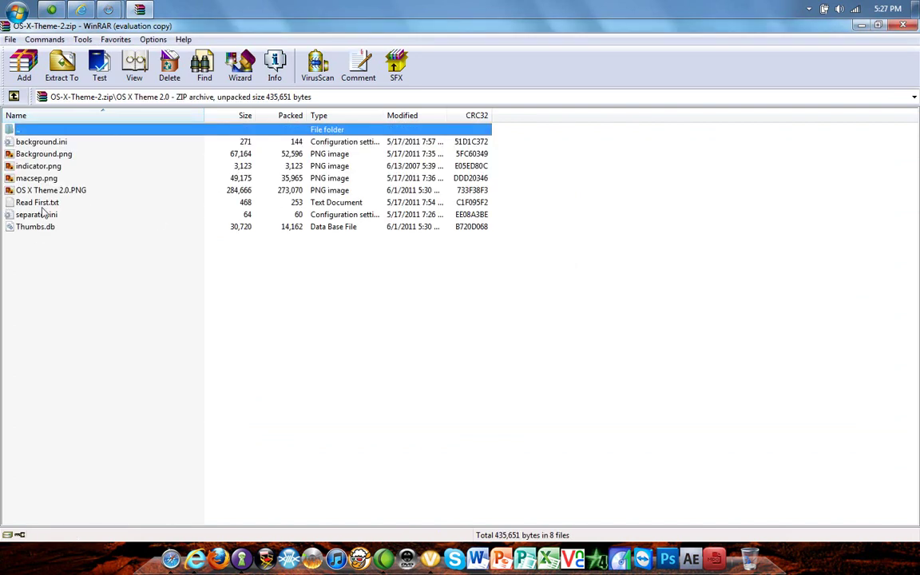
{"action": "double_click", "coordinate": [42, 132]}
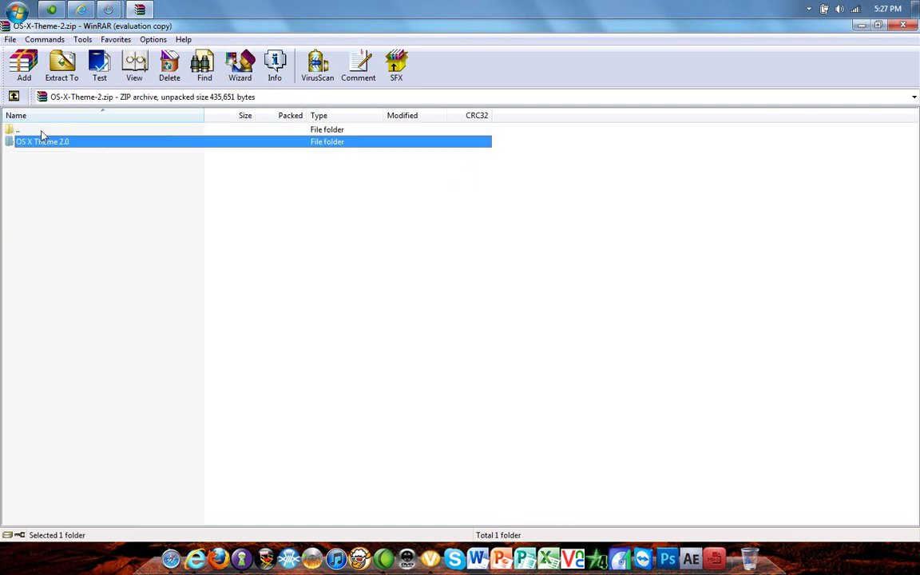
Extract the OS X Theme 2.0 folder from the archive to the Desktop
{"action": "right_click", "coordinate": [48, 145]}
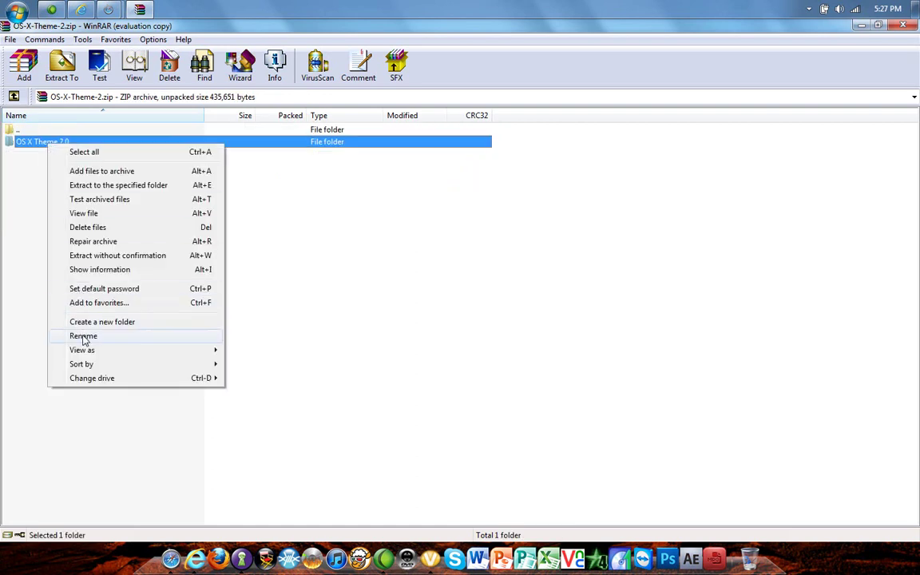
{"action": "left_click", "coordinate": [63, 67]}
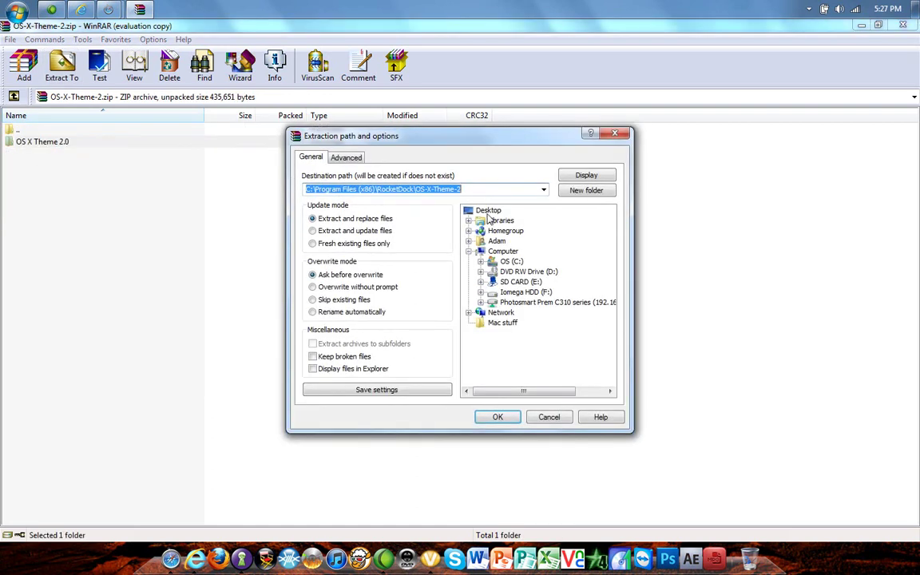
{"action": "left_click", "coordinate": [488, 209]}
{"action": "left_click", "coordinate": [498, 416]}
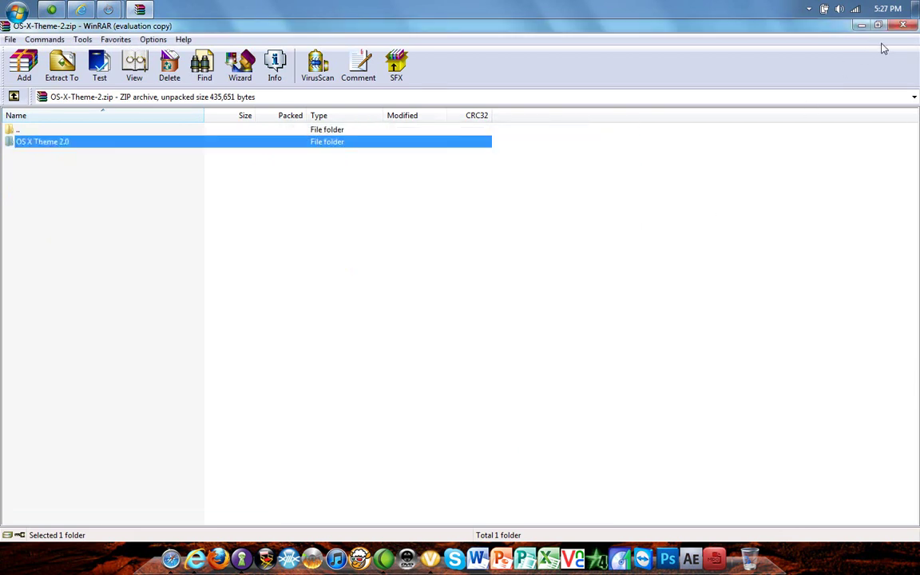
Clear the archive and browser windows away and move the OS X Theme 2.0 folder to an empty area of the desktop
{"action": "left_click", "coordinate": [902, 25]}
{"action": "left_click", "coordinate": [902, 25]}
{"action": "left_click", "coordinate": [861, 25]}
{"action": "left_click_drag", "start_coordinate": [20, 303], "coordinate": [212, 238]}
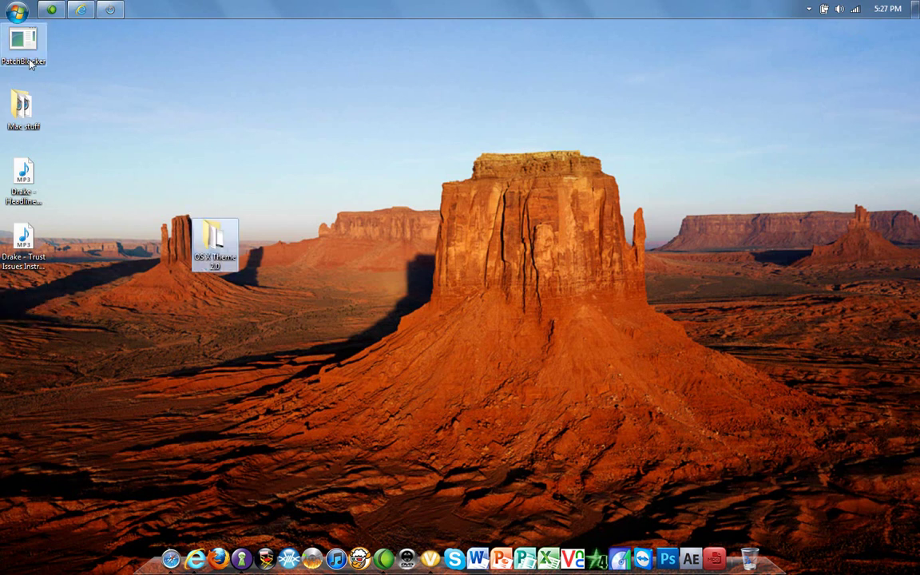
Open the RocketDock Skins folder under Program Files (x86) on the C: drive
{"action": "left_click", "coordinate": [16, 9]}
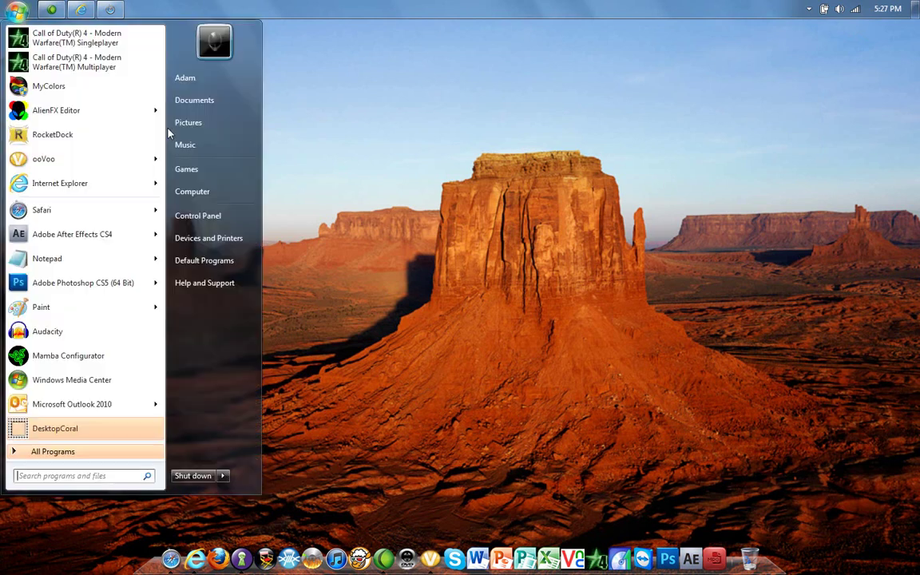
{"action": "left_click", "coordinate": [214, 191]}
{"action": "double_click", "coordinate": [442, 182]}
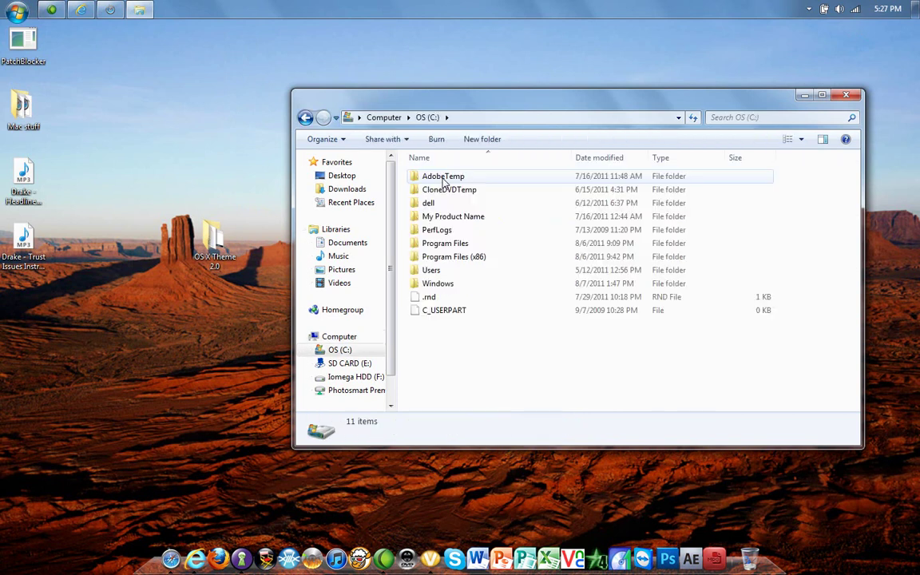
{"action": "double_click", "coordinate": [453, 257]}
{"action": "scroll", "coordinate": [454, 227], "scroll_direction": "down", "scroll_amount": 15}
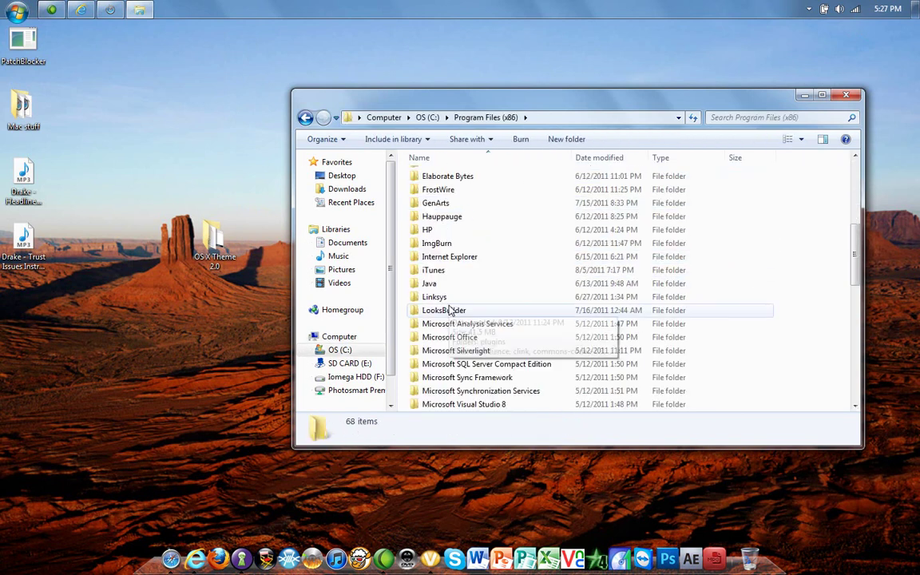
{"action": "left_click", "coordinate": [455, 245]}
{"action": "double_click", "coordinate": [456, 248]}
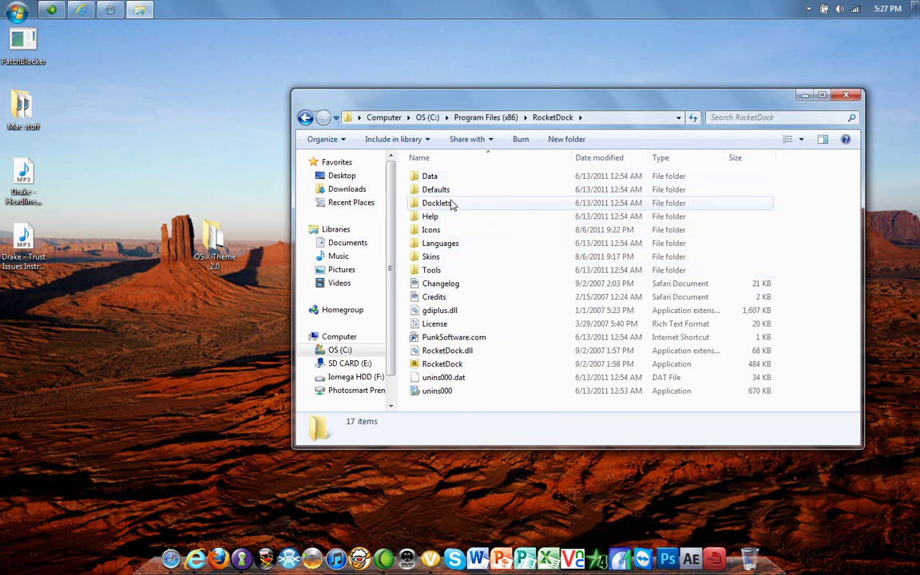
{"action": "double_click", "coordinate": [439, 260]}
Move the OS X Theme 2.0 folder from the desktop into the Skins folder and close the folder window
{"action": "scroll", "coordinate": [445, 269], "scroll_direction": "down", "scroll_amount": 5}
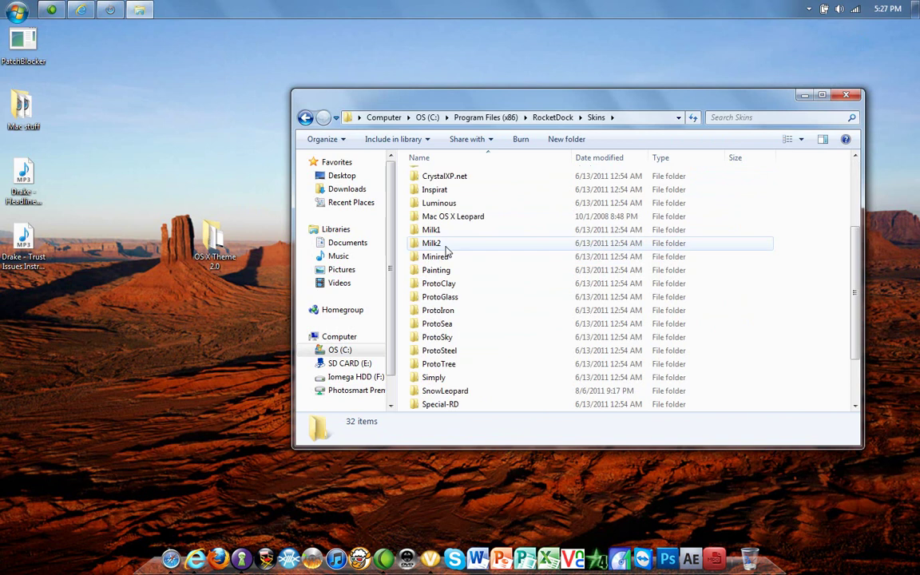
{"action": "scroll", "coordinate": [452, 249], "scroll_direction": "up", "scroll_amount": 3}
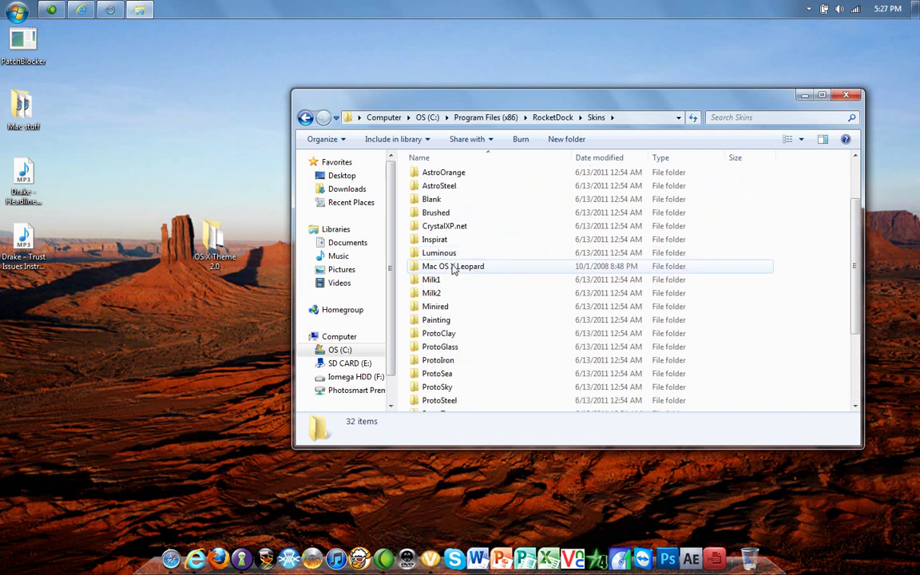
{"action": "left_click", "coordinate": [451, 270]}
{"action": "right_click", "coordinate": [791, 274]}
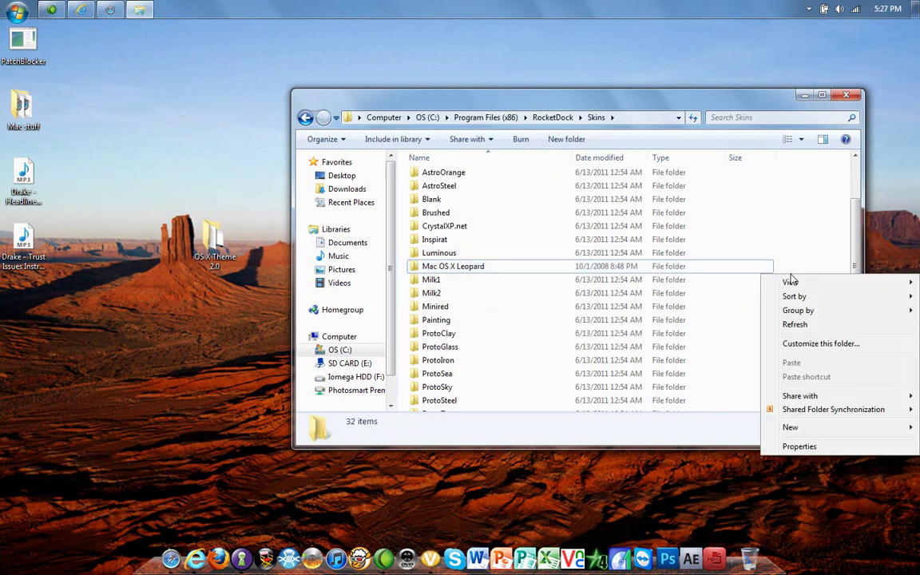
{"action": "left_click", "coordinate": [815, 252]}
{"action": "right_click", "coordinate": [814, 251]}
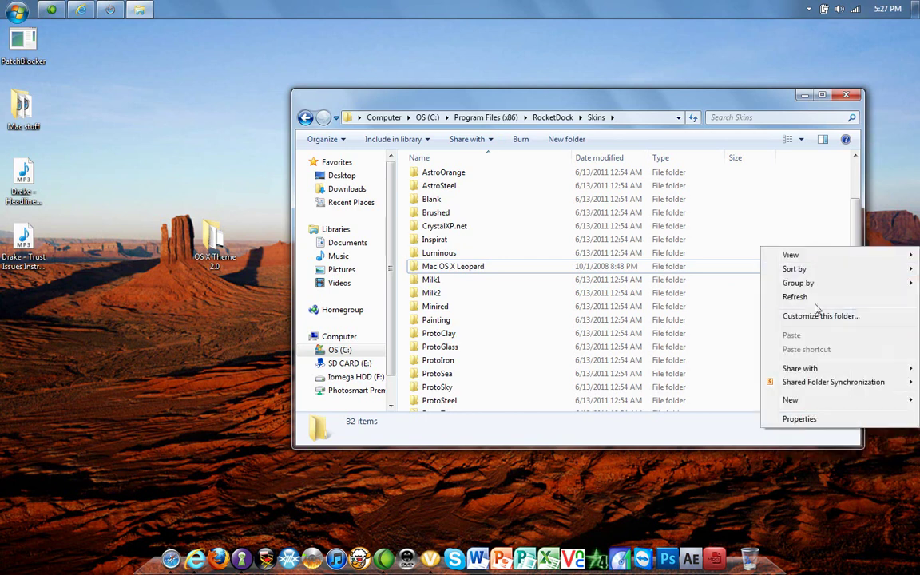
{"action": "left_click", "coordinate": [827, 207]}
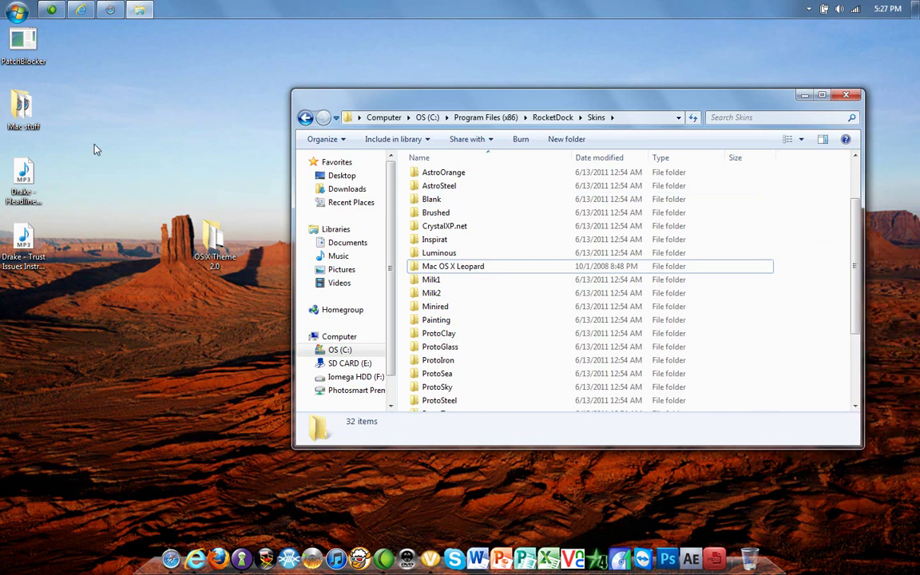
{"action": "left_click_drag", "start_coordinate": [241, 243], "coordinate": [838, 244]}
{"action": "left_click", "coordinate": [437, 338]}
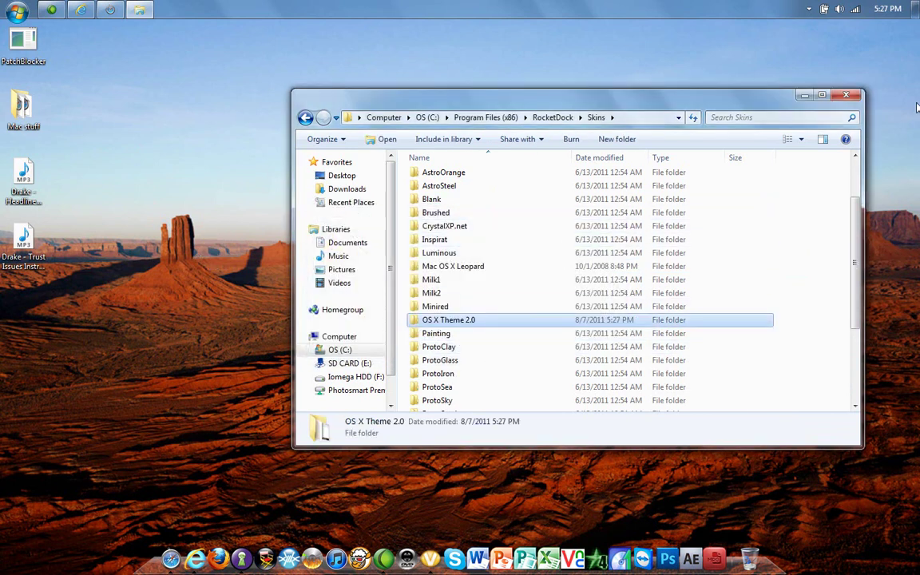
{"action": "left_click", "coordinate": [845, 95]}
Set the dock's theme to OS X Theme 2.0 in the dock settings and confirm
{"action": "right_click", "coordinate": [333, 551]}
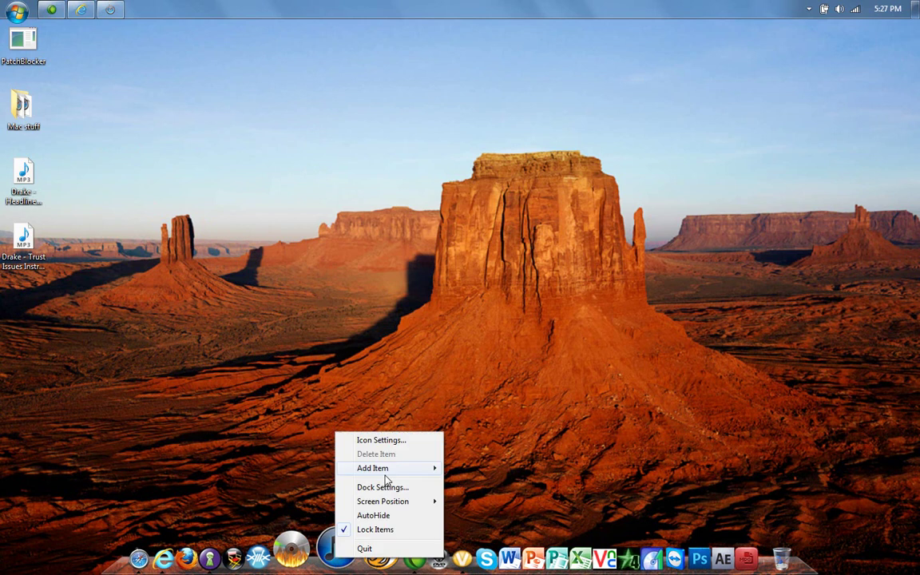
{"action": "left_click", "coordinate": [384, 485]}
{"action": "left_click", "coordinate": [429, 181]}
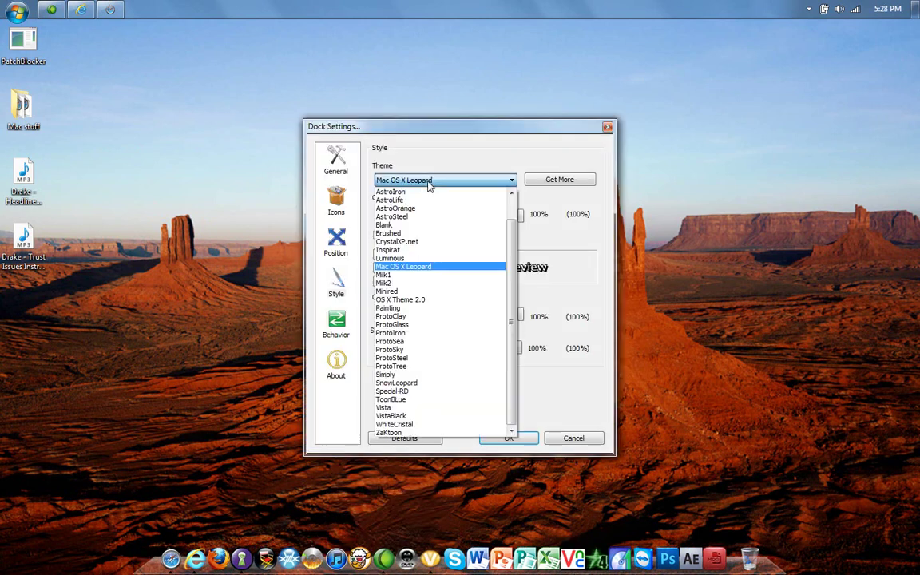
{"action": "left_click", "coordinate": [430, 300]}
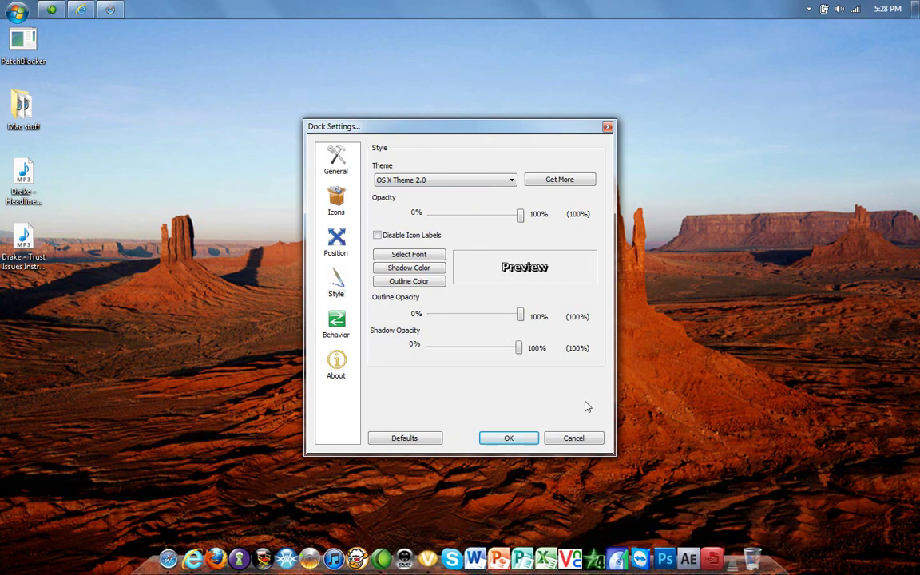
{"action": "left_click", "coordinate": [504, 437]}
{"action": "left_click", "coordinate": [716, 568]}
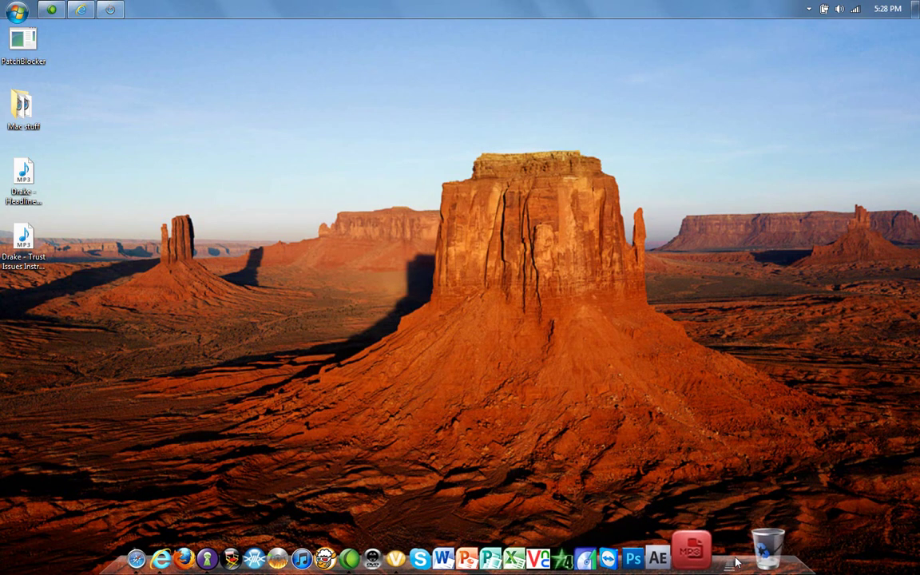
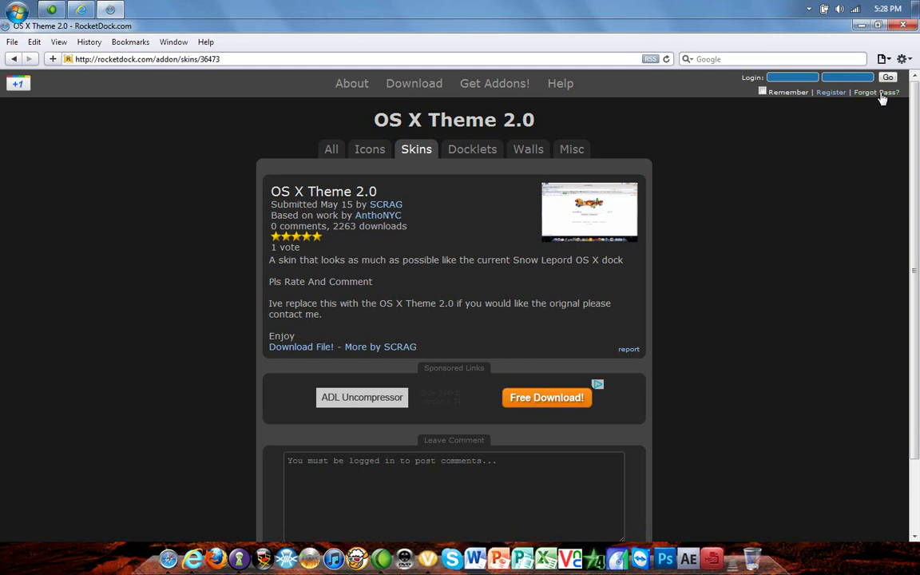
Go to google.com in the browser and search for "desktopcoral windows 7"
{"action": "left_click", "coordinate": [365, 58]}
{"action": "type", "text": "google.com/ — Google"}
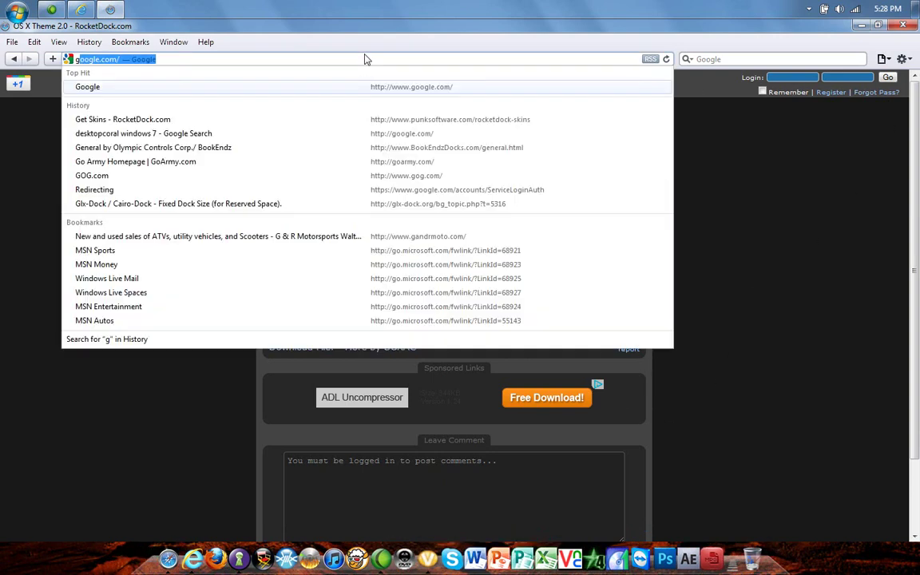
{"action": "key", "text": "Return"}
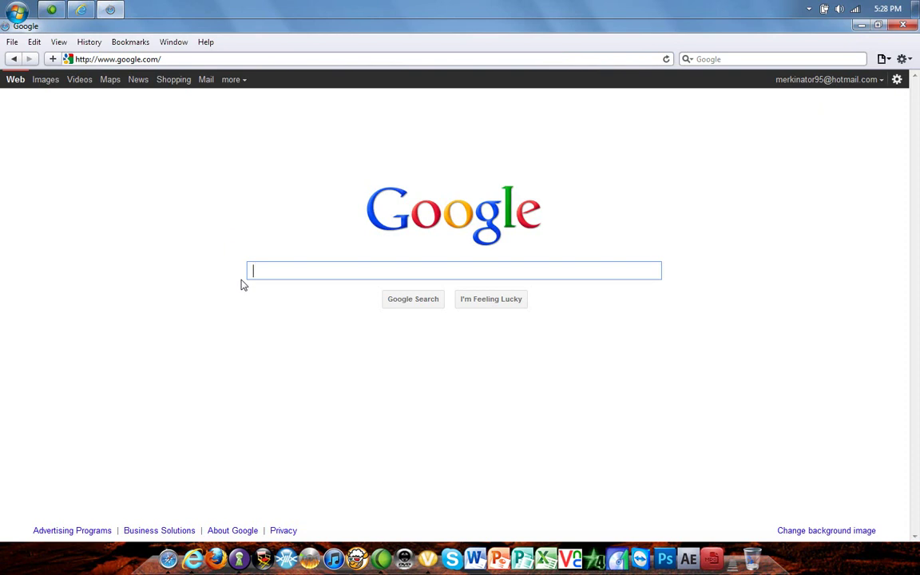
{"action": "type", "text": "De"}
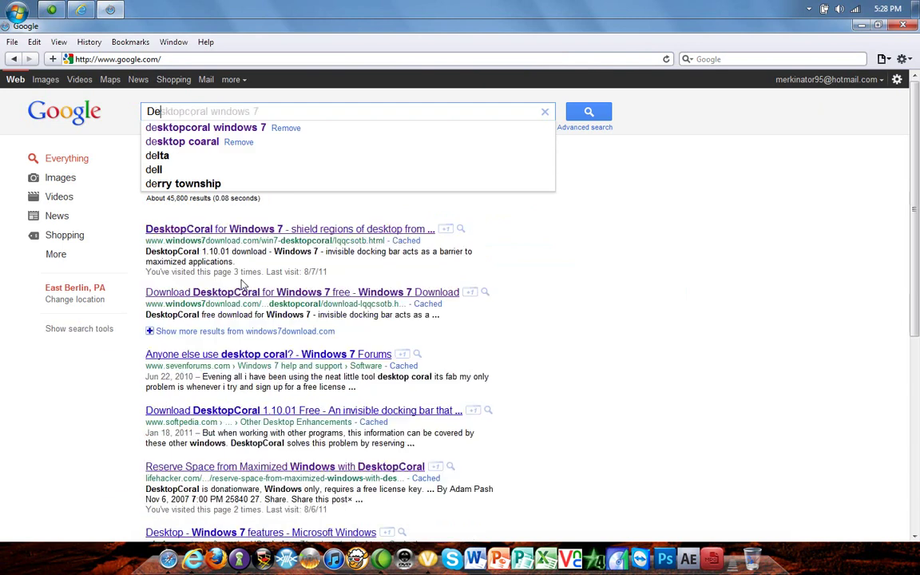
{"action": "type", "text": "sl"}
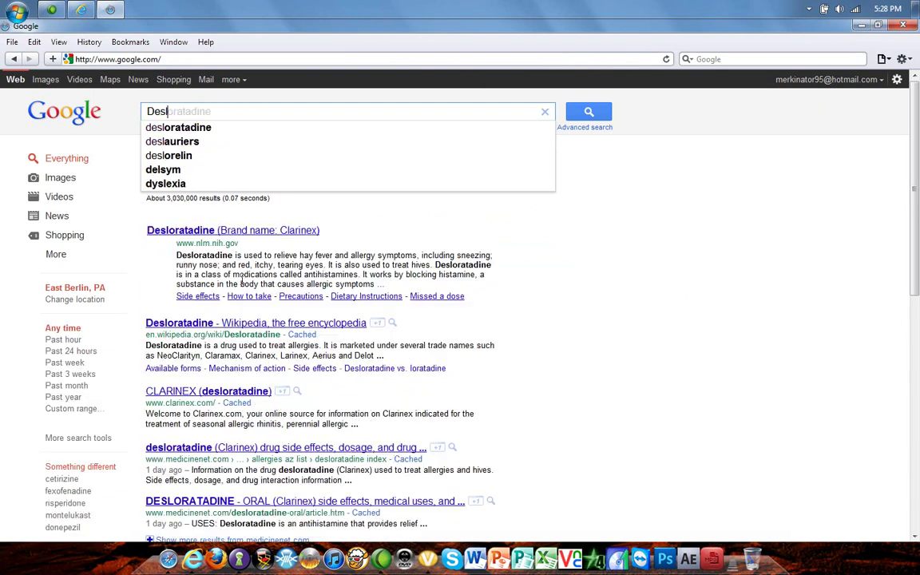
{"action": "key", "text": "BackSpace"}
{"action": "type", "text": "k"}
{"action": "key", "text": "Return"}
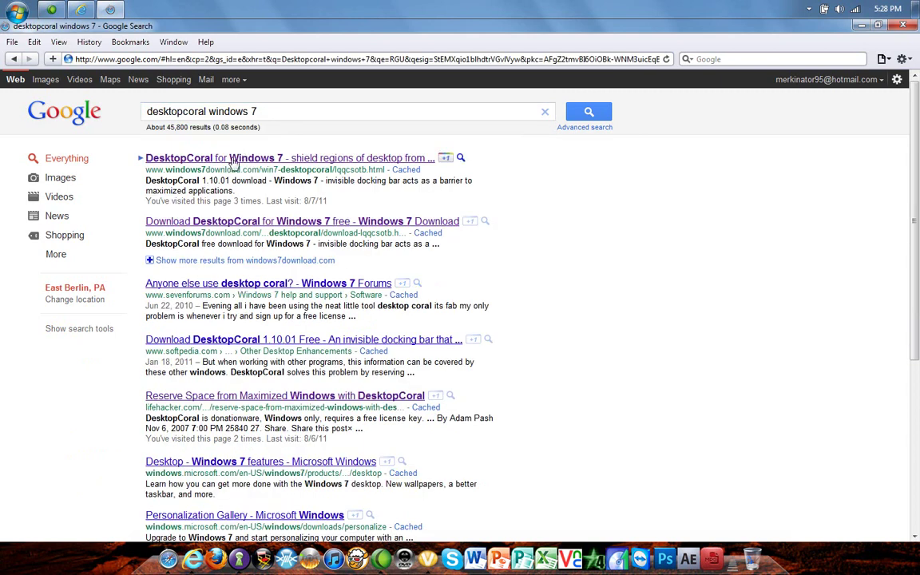
Open the Windows 7 Download page for DesktopCoral, find its download link and close the browser
{"action": "left_click", "coordinate": [233, 160]}
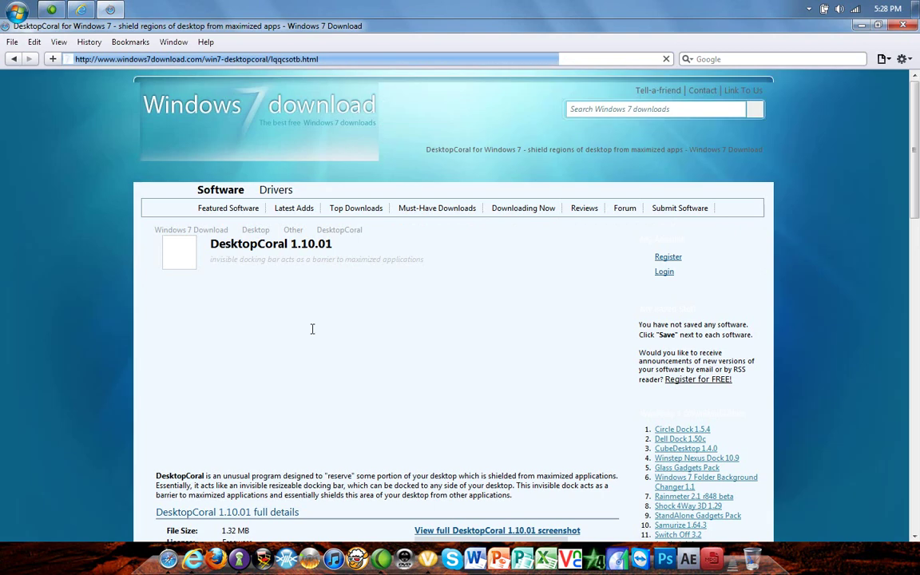
{"action": "scroll", "coordinate": [310, 303], "scroll_direction": "down", "scroll_amount": 10}
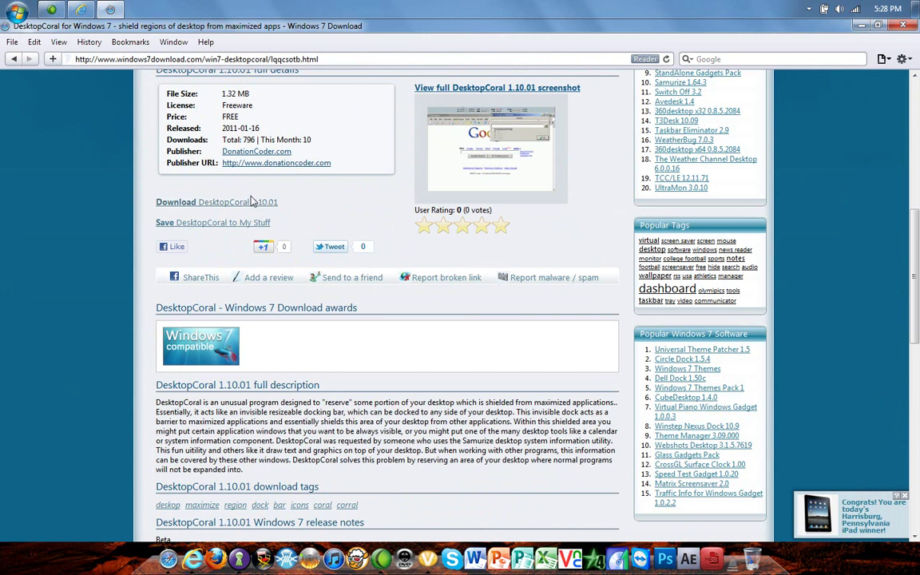
{"action": "left_click", "coordinate": [905, 27]}
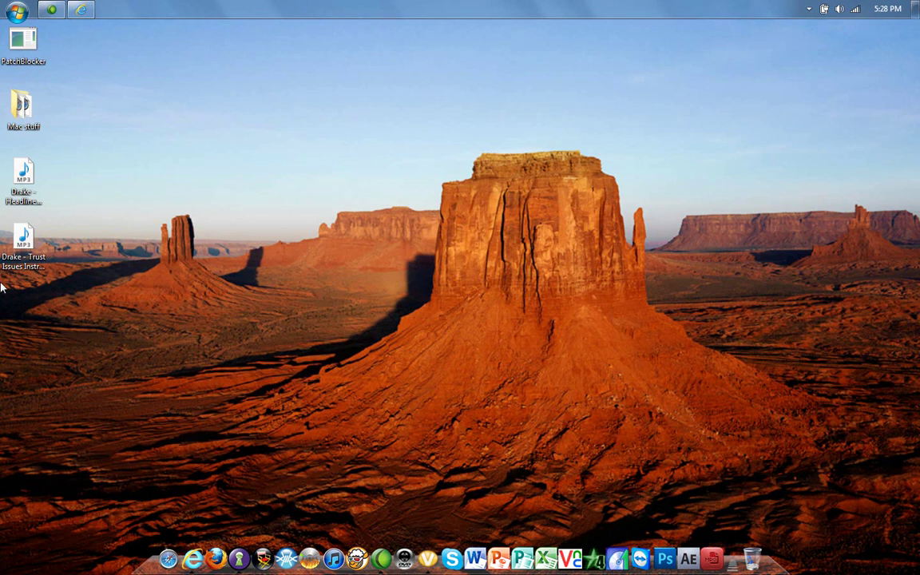
{"action": "left_click_drag", "start_coordinate": [12, 282], "coordinate": [87, 331]}
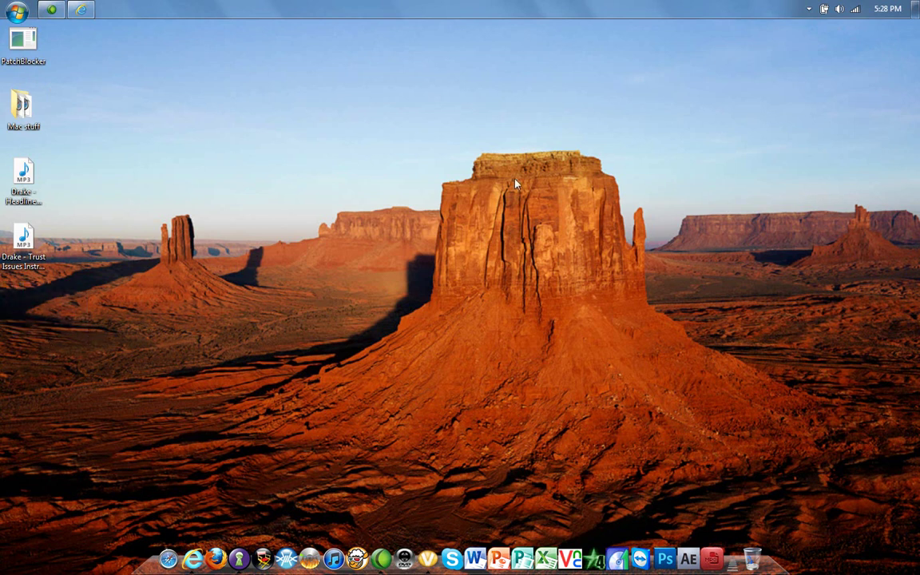
Open the DesktopCoral options, enlarge the reserved region along the bottom screen edge to about 116 pixels high, keep Transparent Mode off and confirm
{"action": "left_click", "coordinate": [808, 11]}
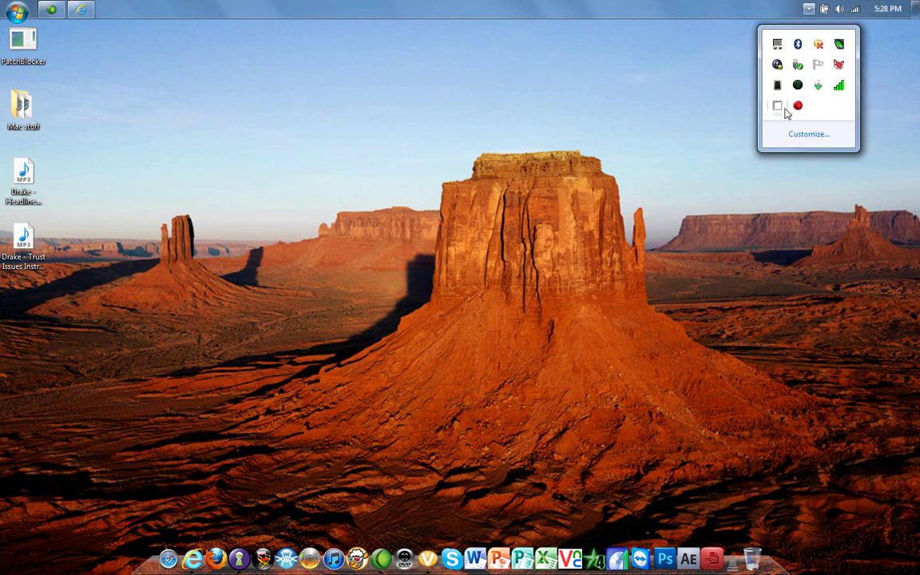
{"action": "right_click", "coordinate": [777, 105]}
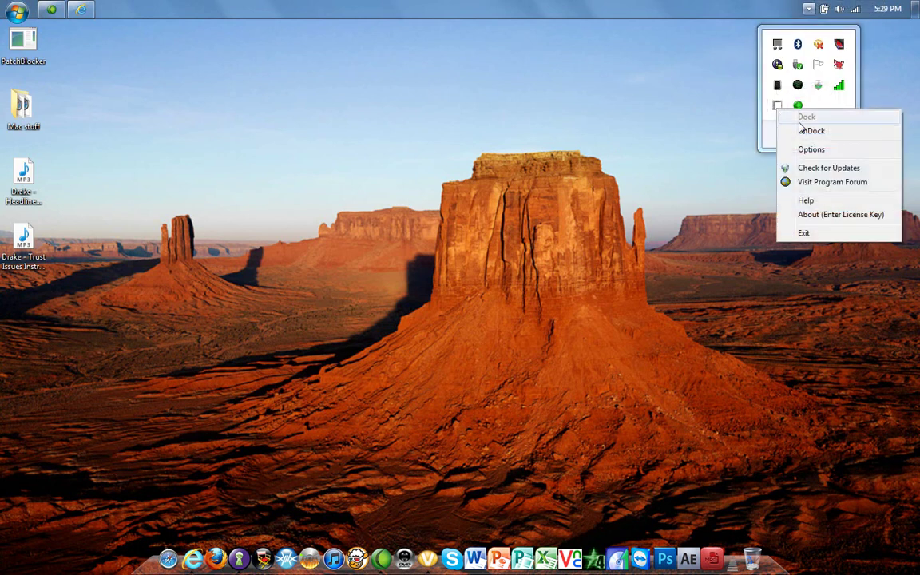
{"action": "left_click", "coordinate": [810, 149]}
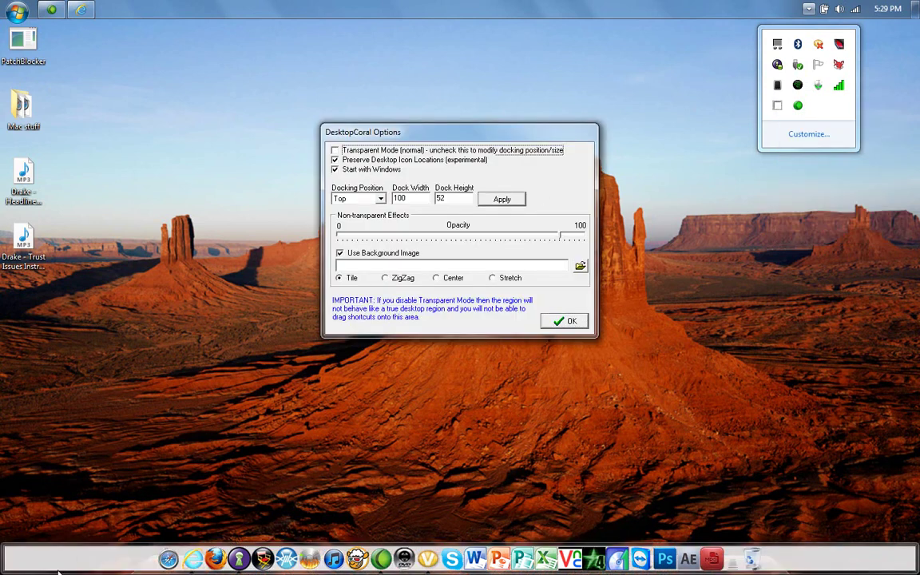
{"action": "left_click_drag", "start_coordinate": [72, 547], "coordinate": [122, 502]}
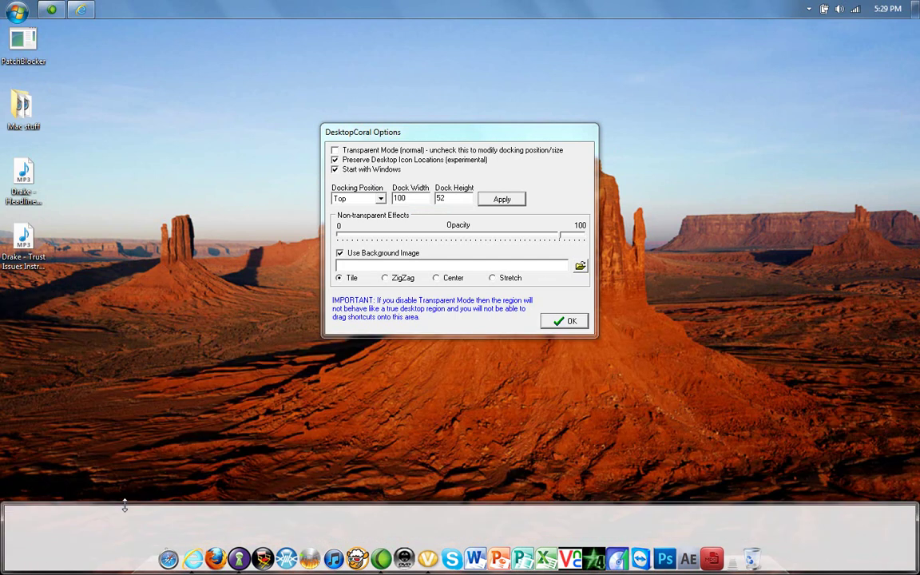
{"action": "left_click", "coordinate": [363, 171]}
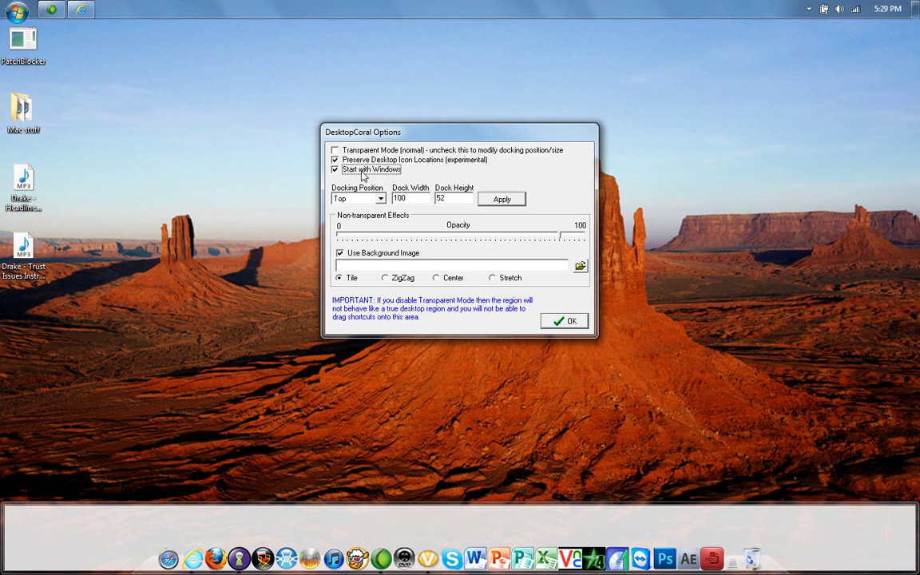
{"action": "left_click", "coordinate": [360, 151]}
{"action": "left_click", "coordinate": [361, 152]}
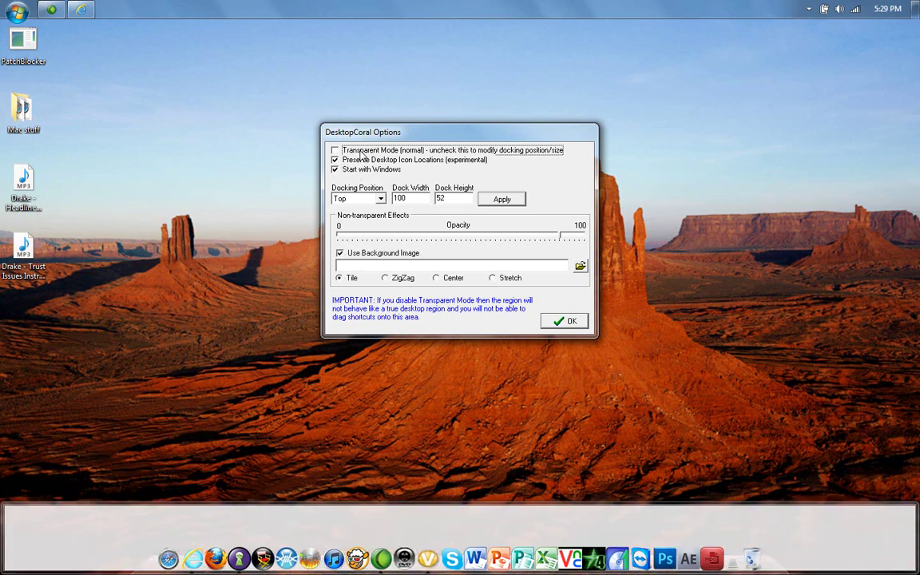
{"action": "left_click", "coordinate": [572, 320]}
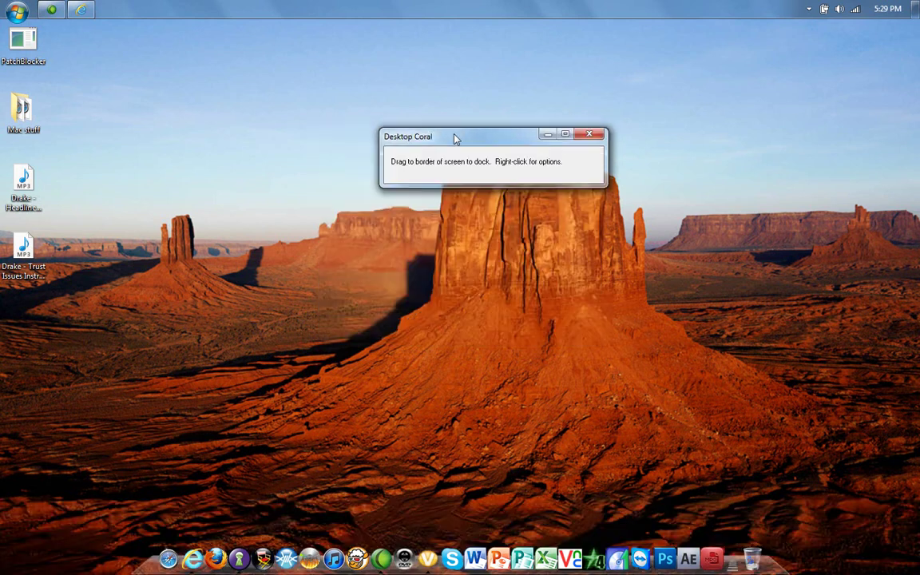
Dock the floating DesktopCoral window to the right edge of the screen and resize its region to about 158 pixels wide
{"action": "left_click_drag", "start_coordinate": [455, 139], "coordinate": [916, 194]}
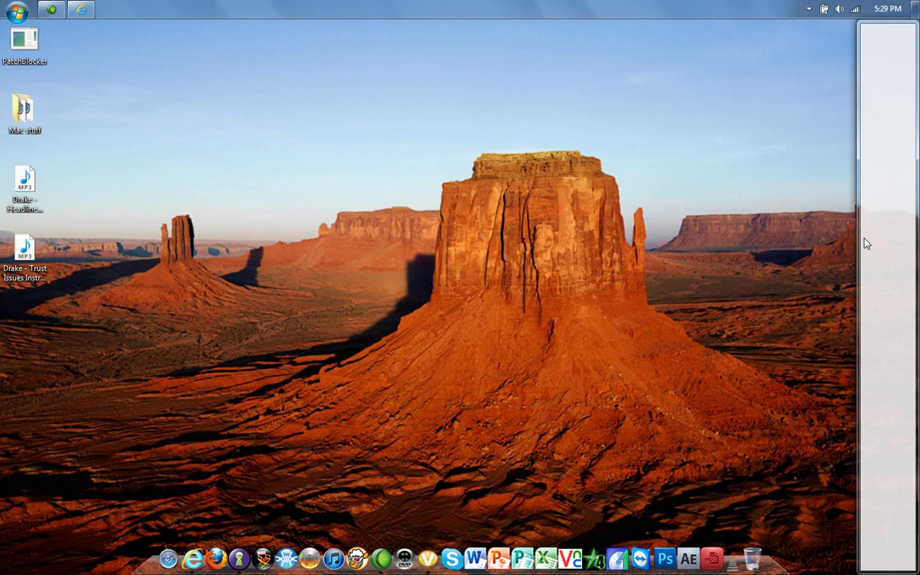
{"action": "left_click_drag", "start_coordinate": [856, 243], "coordinate": [728, 214]}
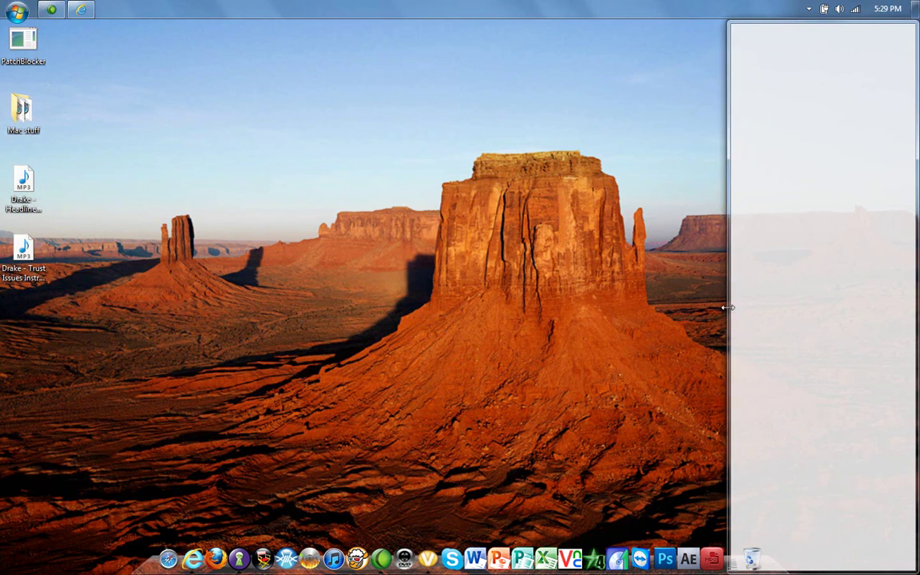
{"action": "left_click_drag", "start_coordinate": [728, 307], "coordinate": [819, 321]}
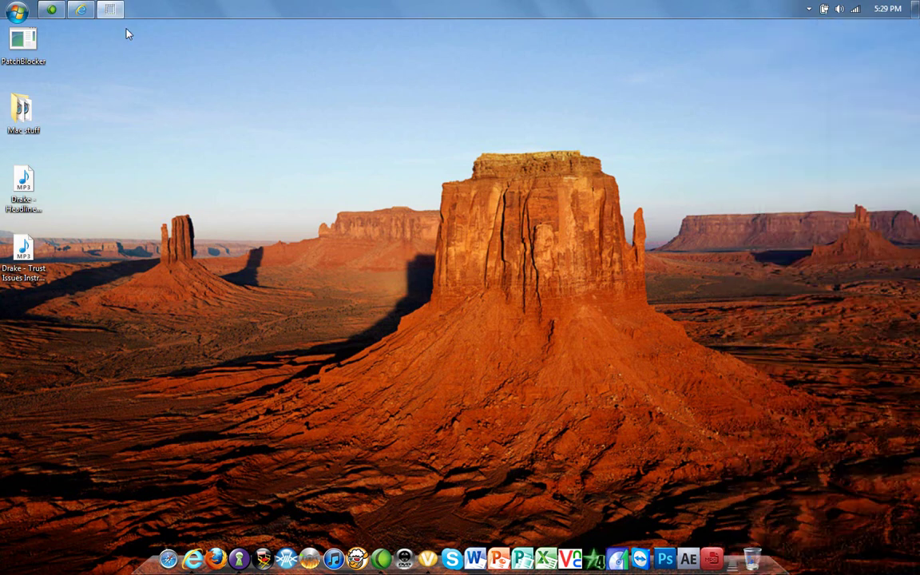
Dock DesktopCoral again from its tray icon, open its options and toggle Transparent Mode on and back off
{"action": "left_click", "coordinate": [809, 9]}
{"action": "right_click", "coordinate": [781, 107]}
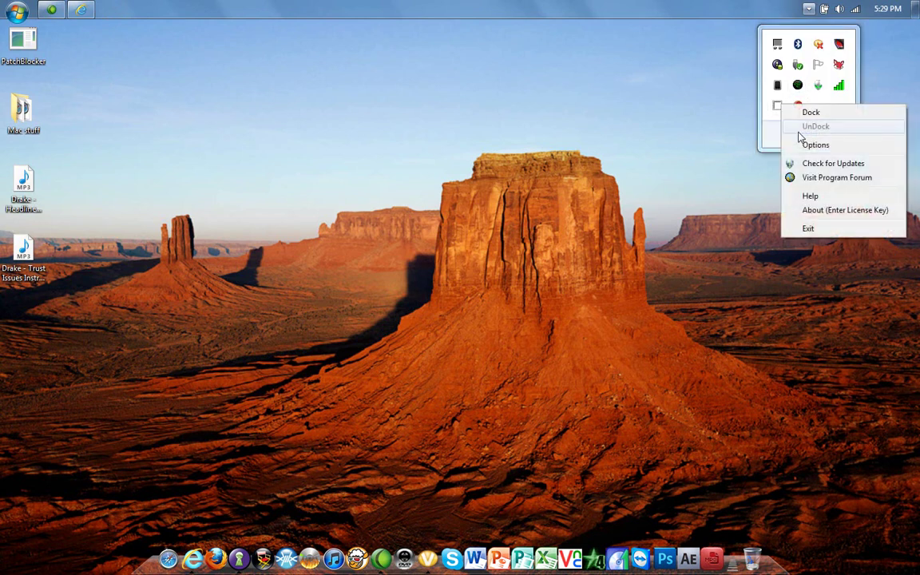
{"action": "left_click", "coordinate": [809, 114]}
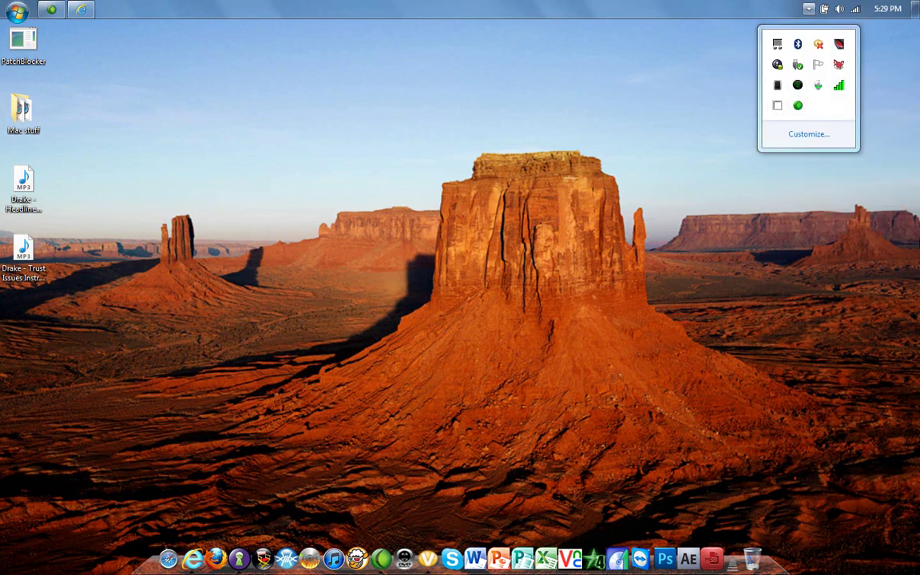
{"action": "right_click", "coordinate": [796, 110]}
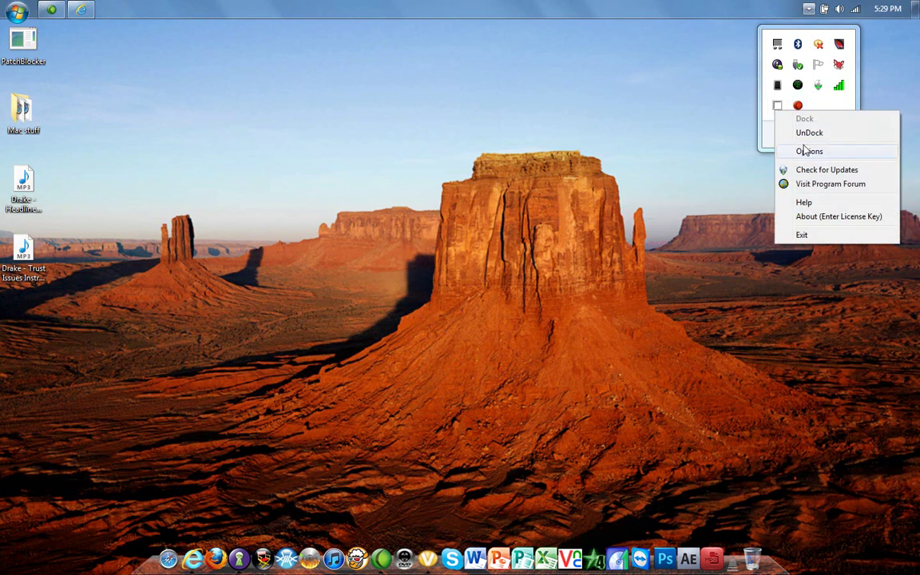
{"action": "left_click", "coordinate": [803, 151]}
{"action": "left_click", "coordinate": [404, 154]}
{"action": "left_click", "coordinate": [401, 154]}
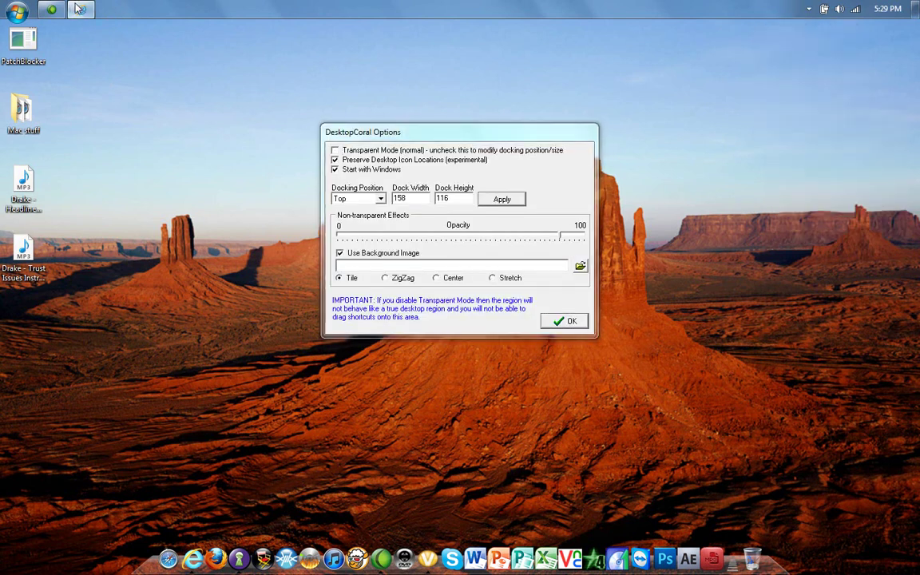
Bring the RocketDock download page to the front, confirm the DesktopCoral options and close the browser
{"action": "left_click", "coordinate": [89, 36]}
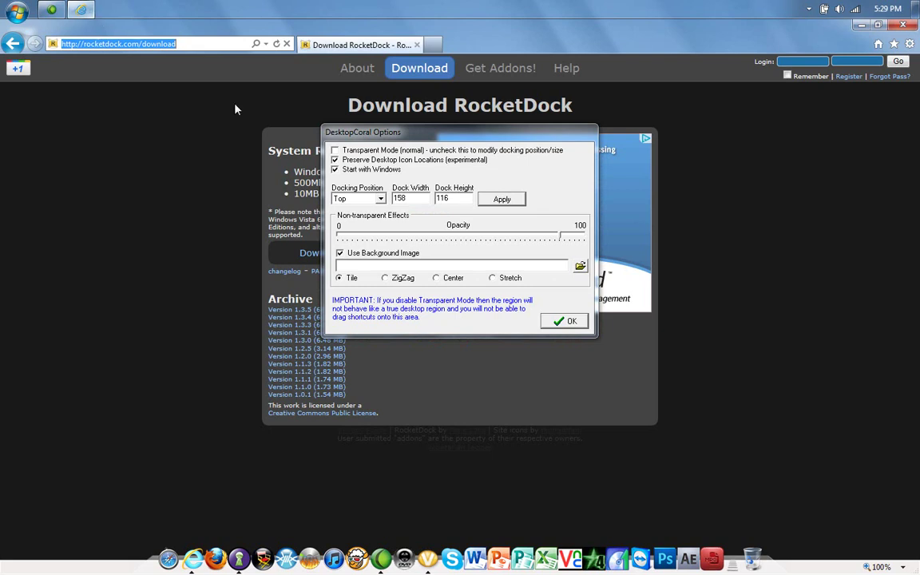
{"action": "left_click", "coordinate": [558, 322]}
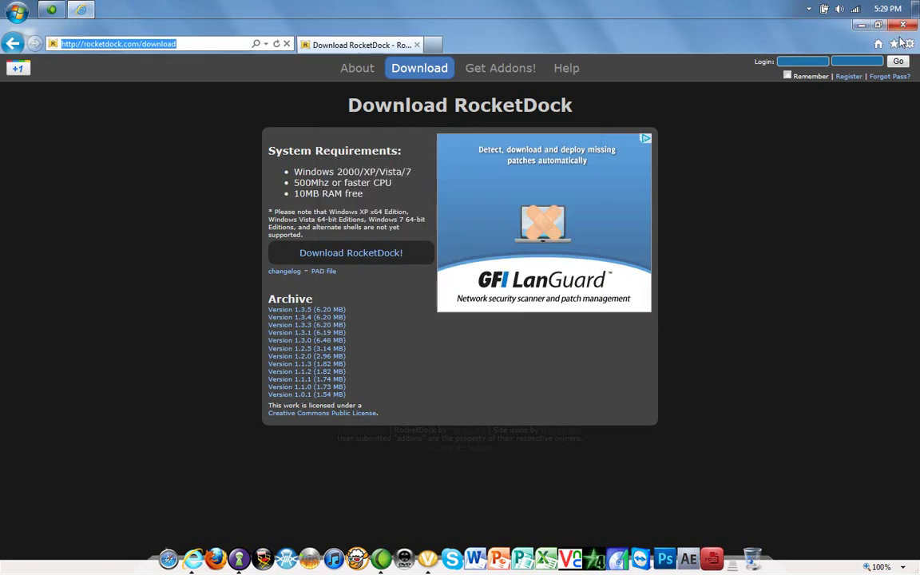
{"action": "left_click", "coordinate": [895, 29]}
Restore the DesktopCoral reserved region behind the dock along the bottom edge of the screen and dismiss the tray icons
{"action": "left_click", "coordinate": [810, 11]}
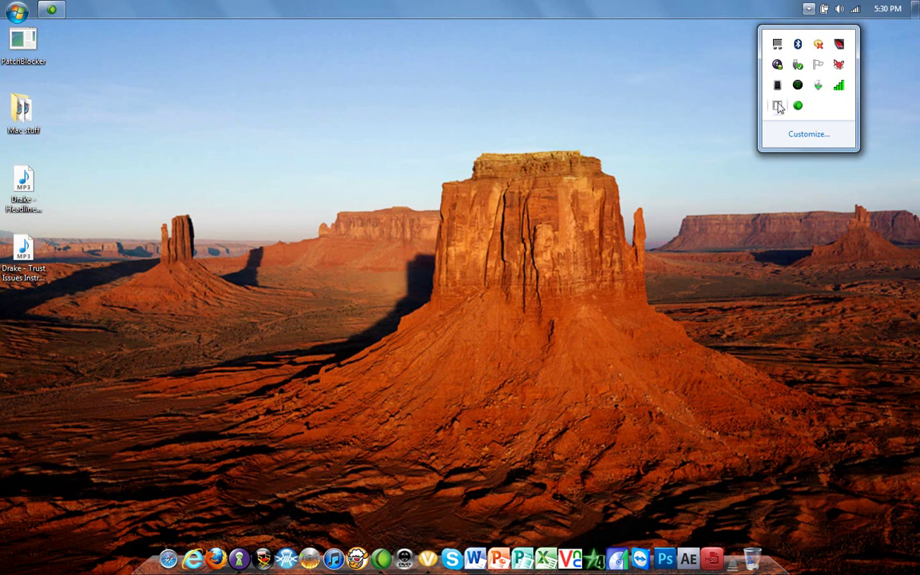
{"action": "left_click", "coordinate": [779, 106]}
{"action": "left_click_drag", "start_coordinate": [906, 164], "coordinate": [796, 202]}
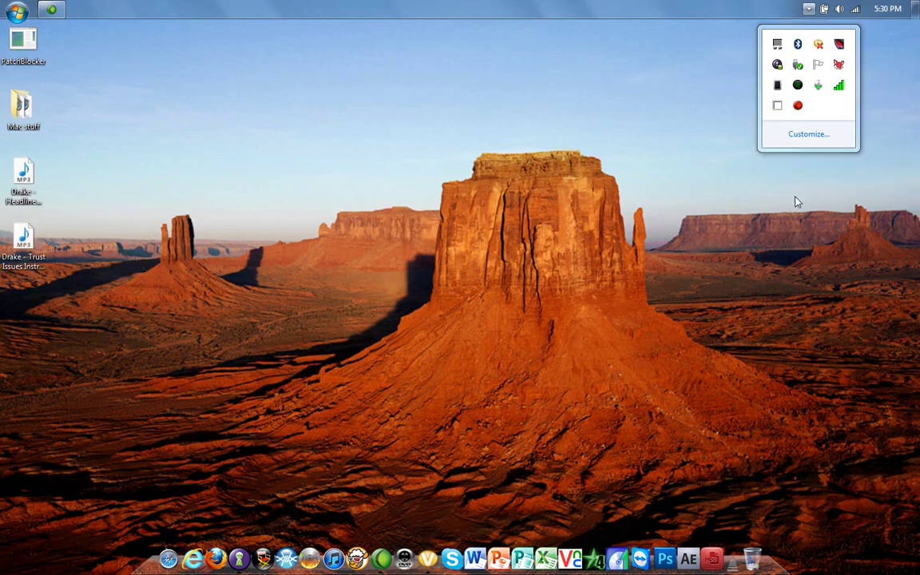
{"action": "right_click", "coordinate": [778, 108]}
{"action": "left_click", "coordinate": [798, 129]}
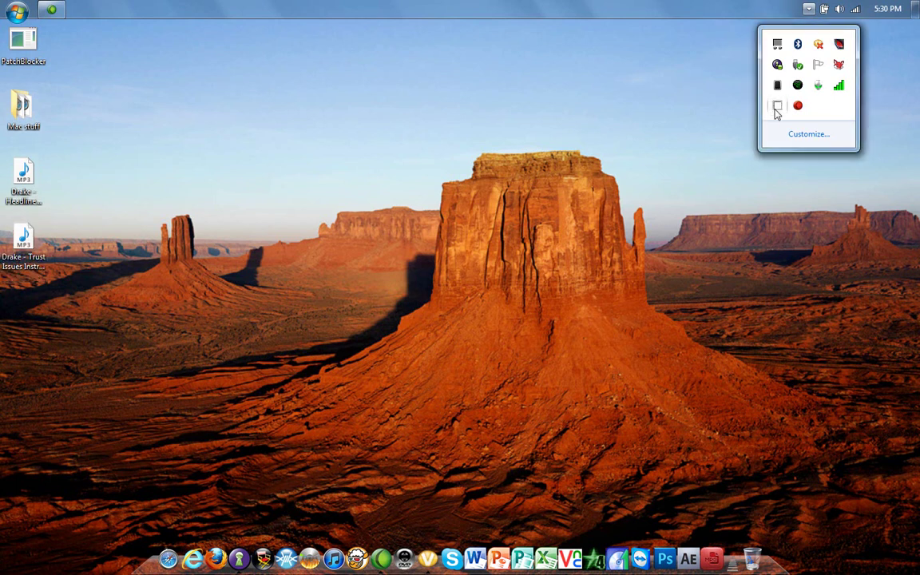
{"action": "left_click", "coordinate": [622, 515]}
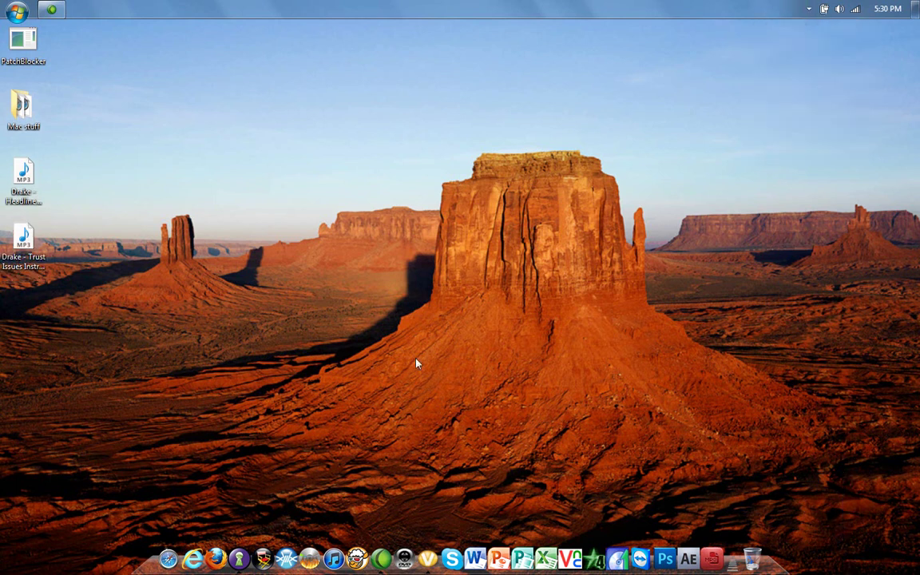
{"action": "right_click", "coordinate": [52, 10]}
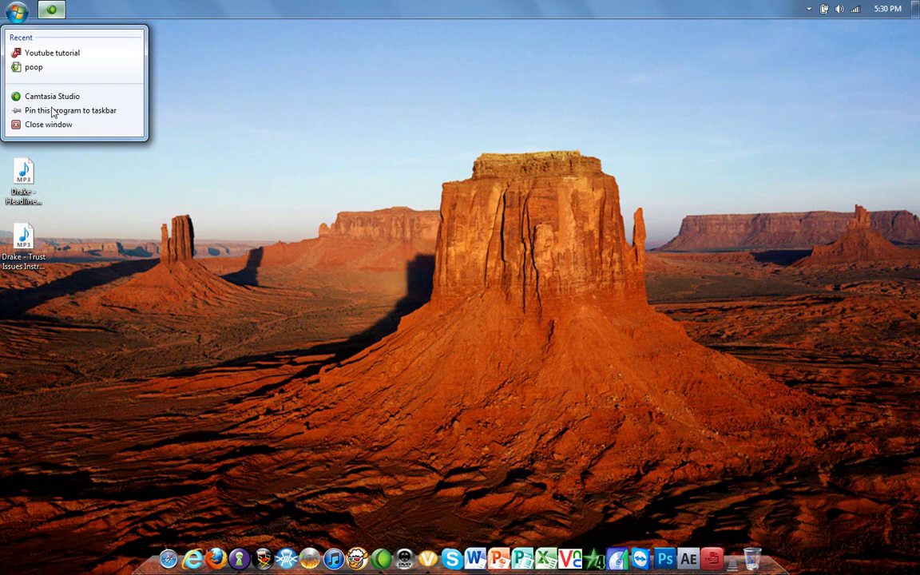
{"action": "left_click", "coordinate": [212, 185]}
Launch Safari from the dock to check how its maximized window fits above the dock, and close it
{"action": "left_click", "coordinate": [166, 551]}
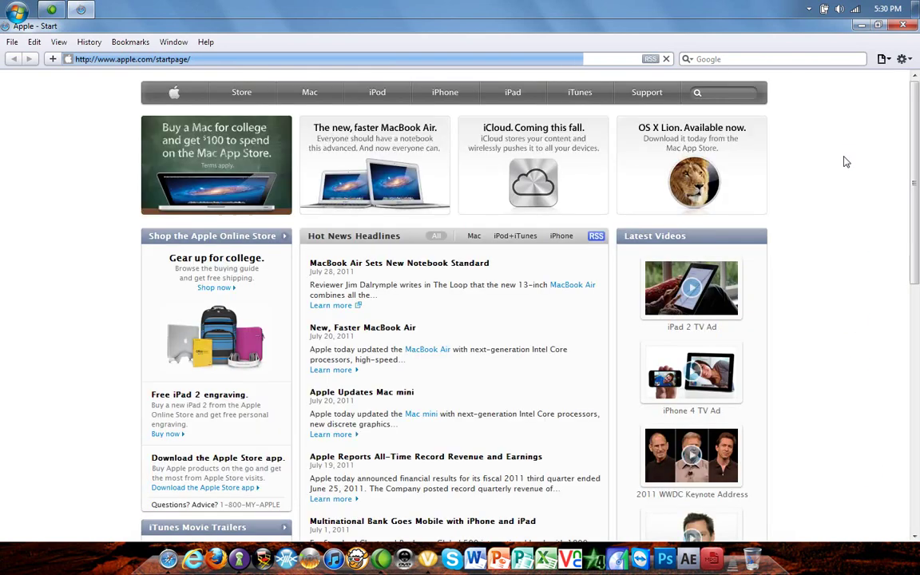
{"action": "left_click", "coordinate": [902, 26]}
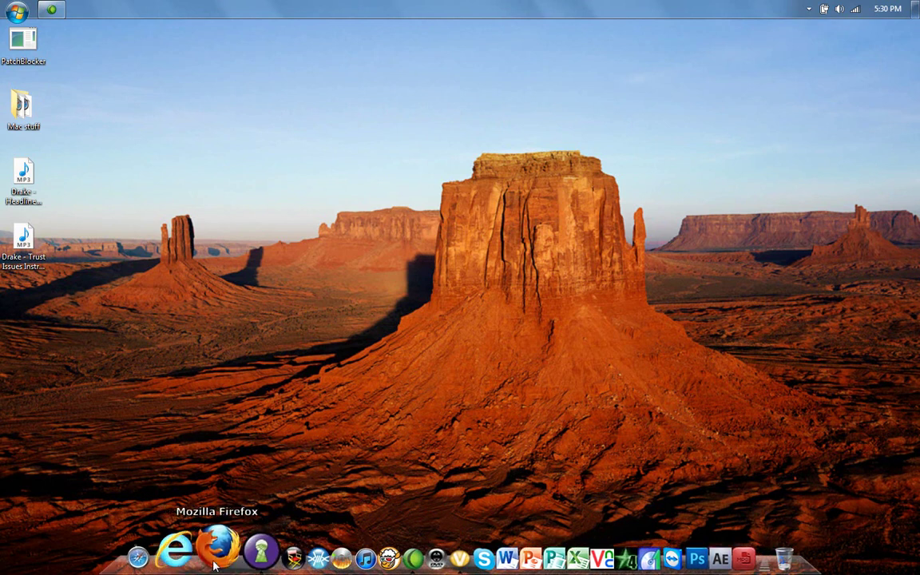
Open Safari from the dock again and go to youtube.com
{"action": "left_click", "coordinate": [176, 549]}
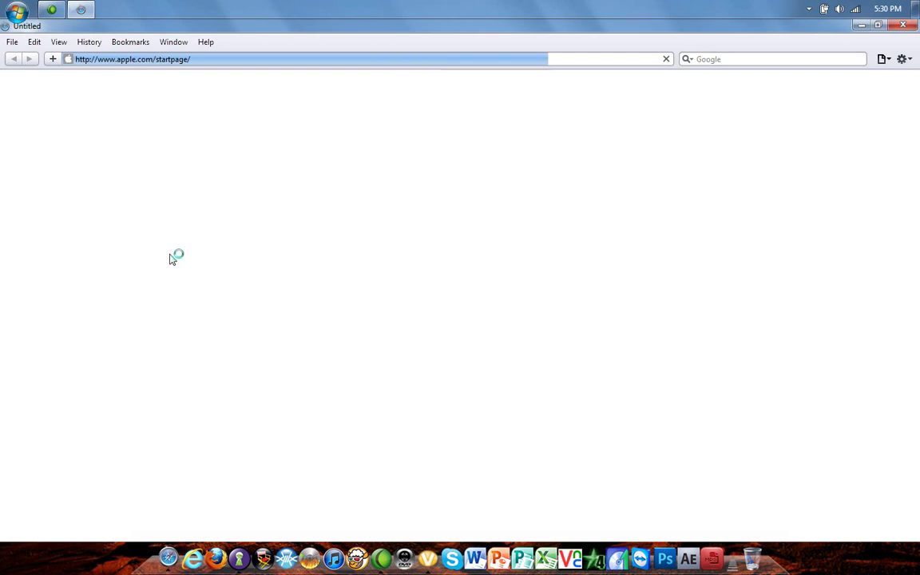
{"action": "left_click", "coordinate": [177, 64]}
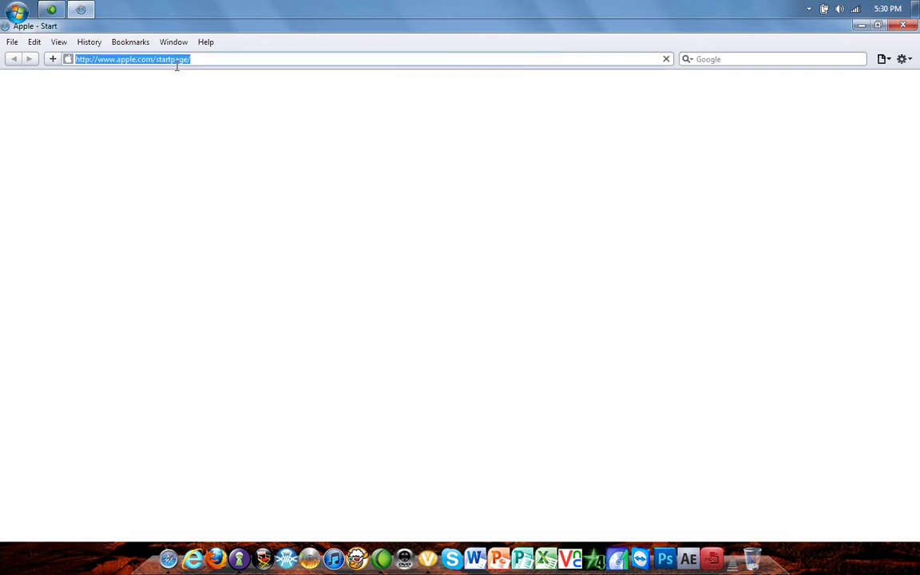
{"action": "type", "text": "you"}
{"action": "key", "text": "Return"}
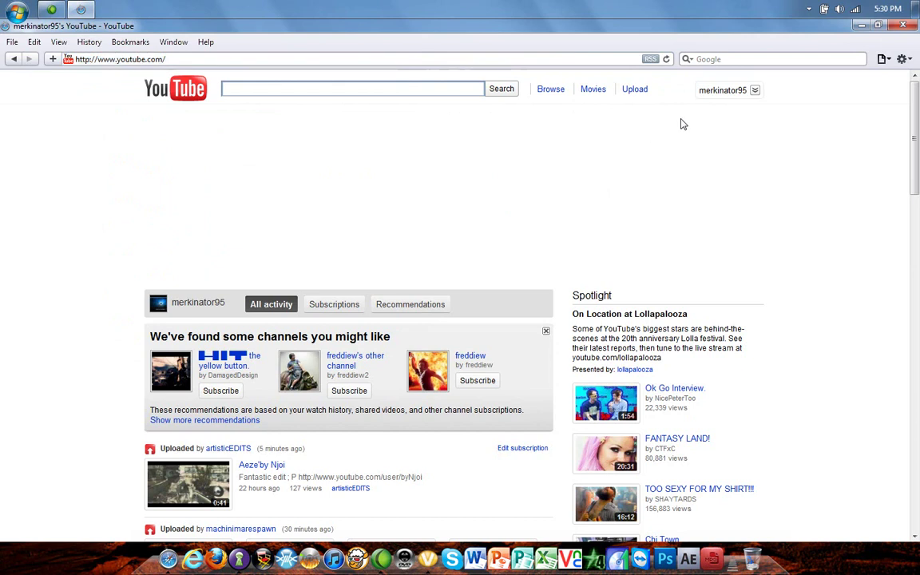
Open the signed-in account's YouTube channel page and look through its videos, friends and comments
{"action": "left_click", "coordinate": [727, 94]}
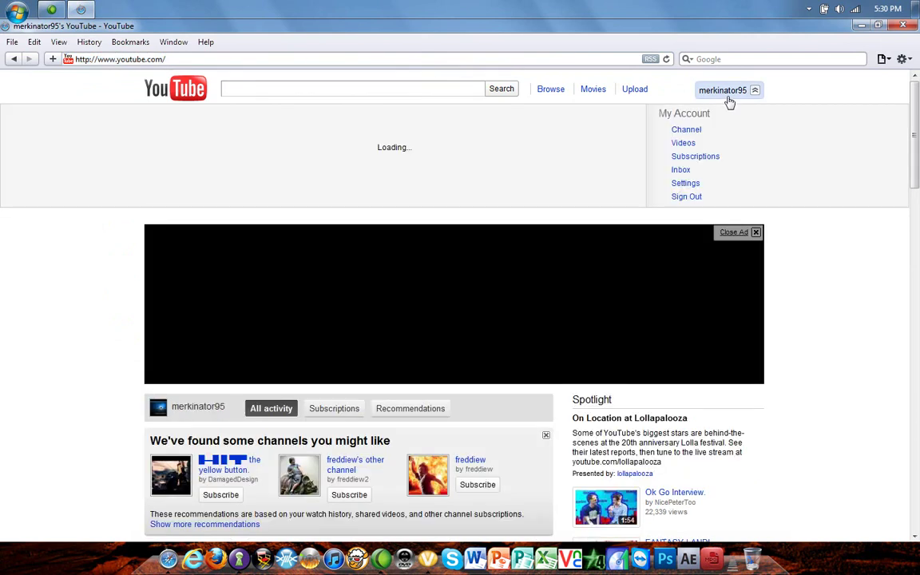
{"action": "left_click", "coordinate": [685, 131]}
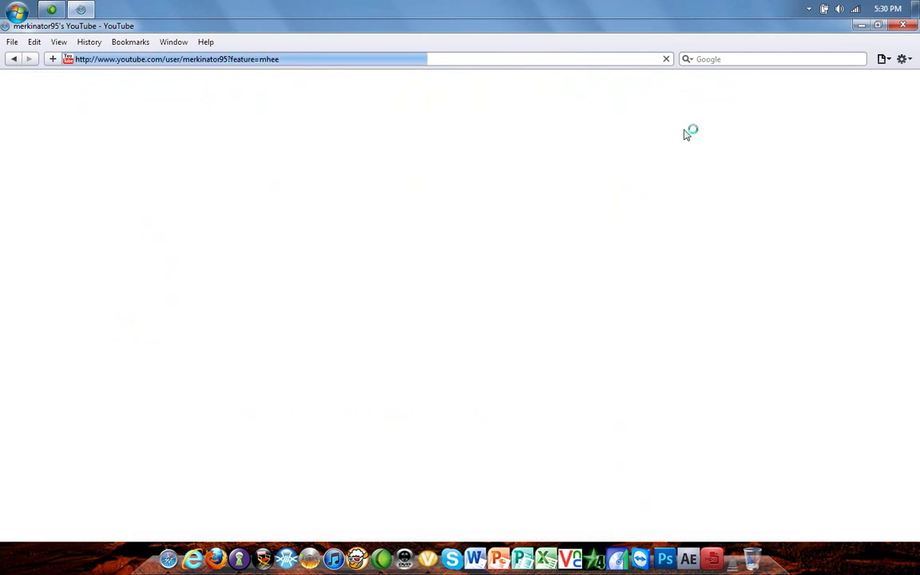
{"action": "scroll", "coordinate": [175, 257], "scroll_direction": "down", "scroll_amount": 4}
{"action": "scroll", "coordinate": [152, 239], "scroll_direction": "up", "scroll_amount": 5}
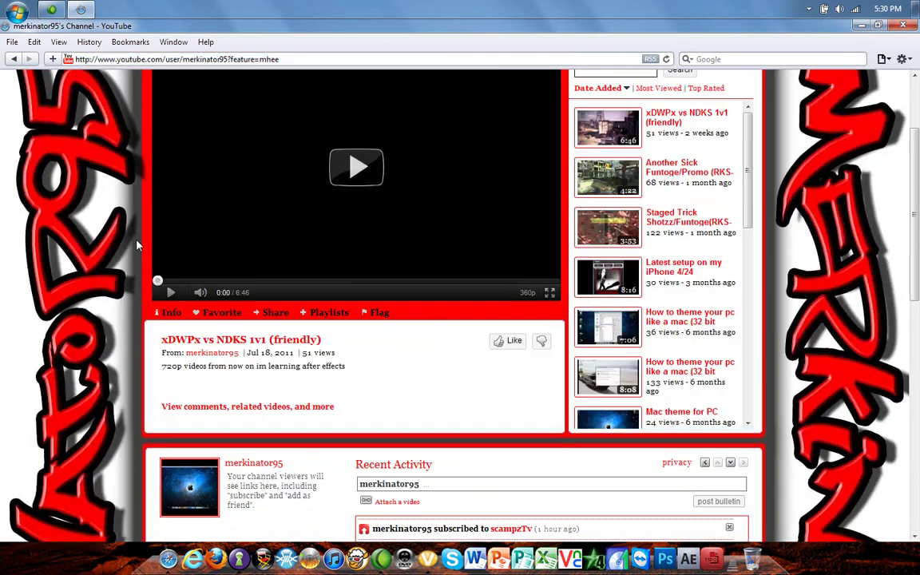
{"action": "scroll", "coordinate": [137, 246], "scroll_direction": "down", "scroll_amount": 12}
{"action": "scroll", "coordinate": [137, 246], "scroll_direction": "down", "scroll_amount": 2}
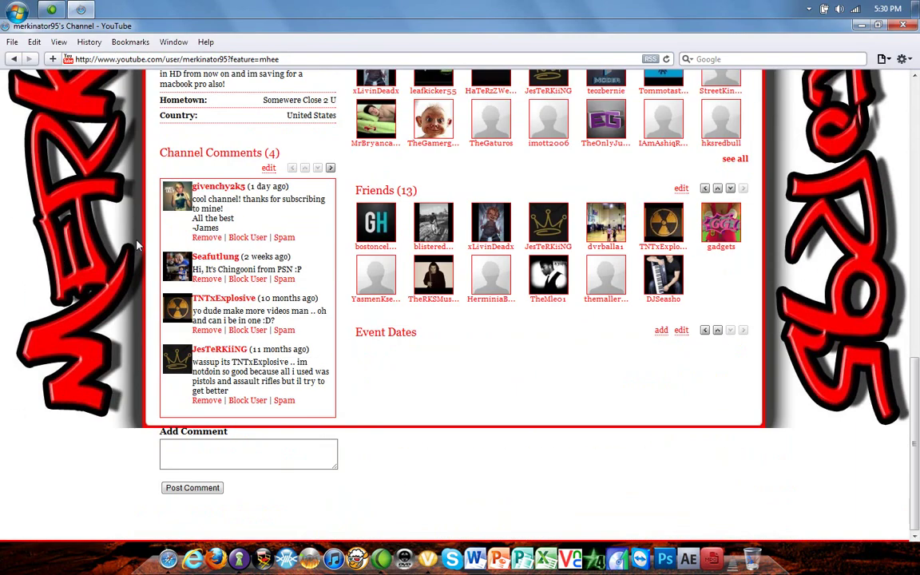
{"action": "scroll", "coordinate": [137, 246], "scroll_direction": "up", "scroll_amount": 12}
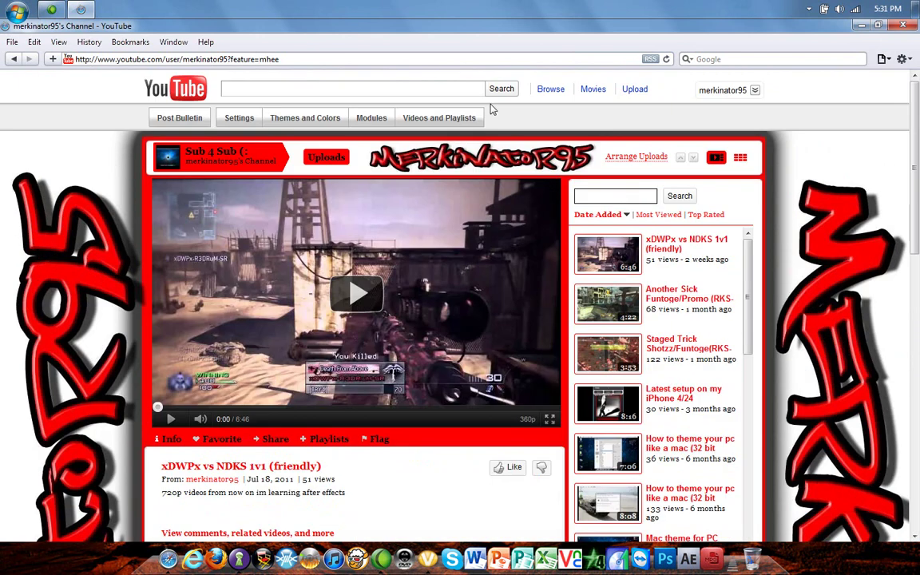
Search YouTube for RKS plus the artist's first name and open TheRKSMusicChannel from the first result
{"action": "left_click", "coordinate": [408, 92]}
{"action": "type", "text": "R"}
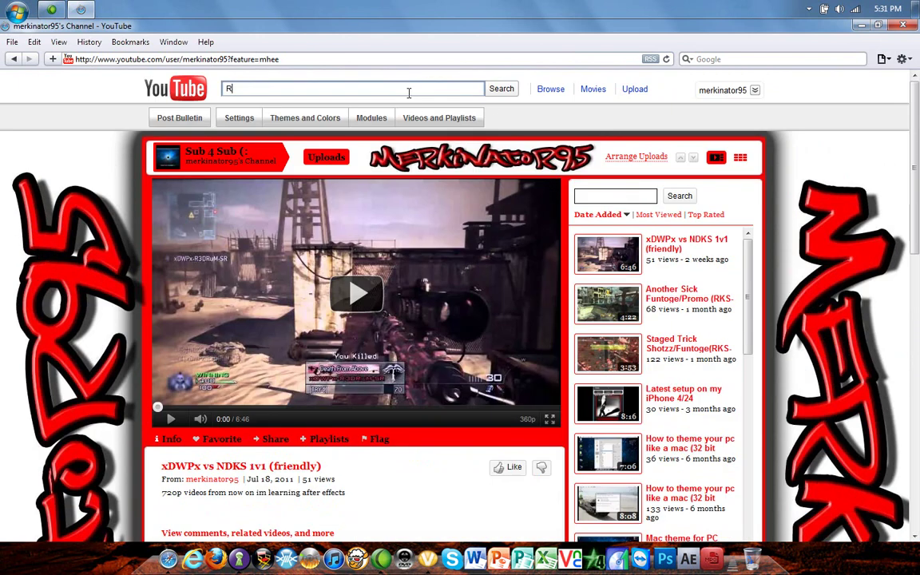
{"action": "type", "text": "KS Ryan"}
{"action": "key", "text": "Return"}
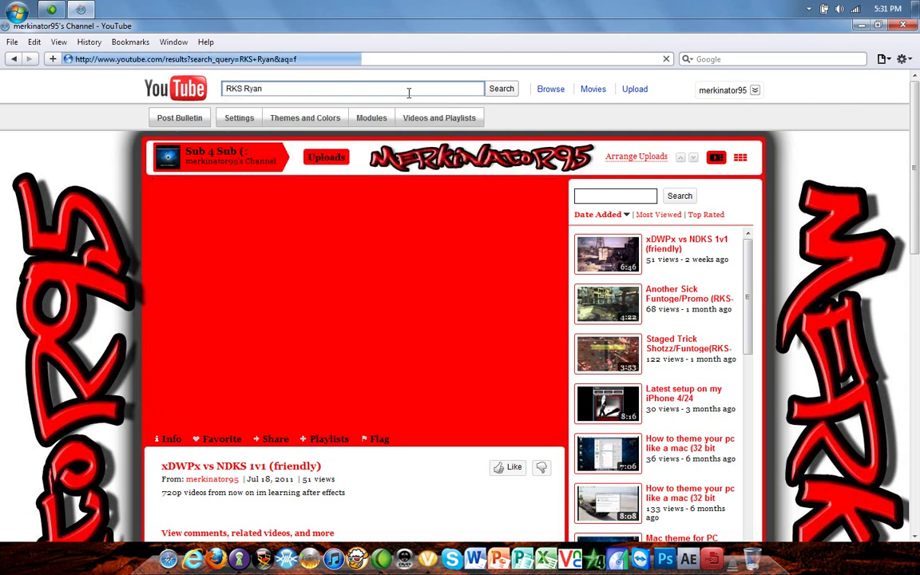
{"action": "scroll", "coordinate": [240, 184], "scroll_direction": "down", "scroll_amount": 2}
{"action": "scroll", "coordinate": [286, 177], "scroll_direction": "down", "scroll_amount": 2}
{"action": "scroll", "coordinate": [286, 178], "scroll_direction": "up", "scroll_amount": 2}
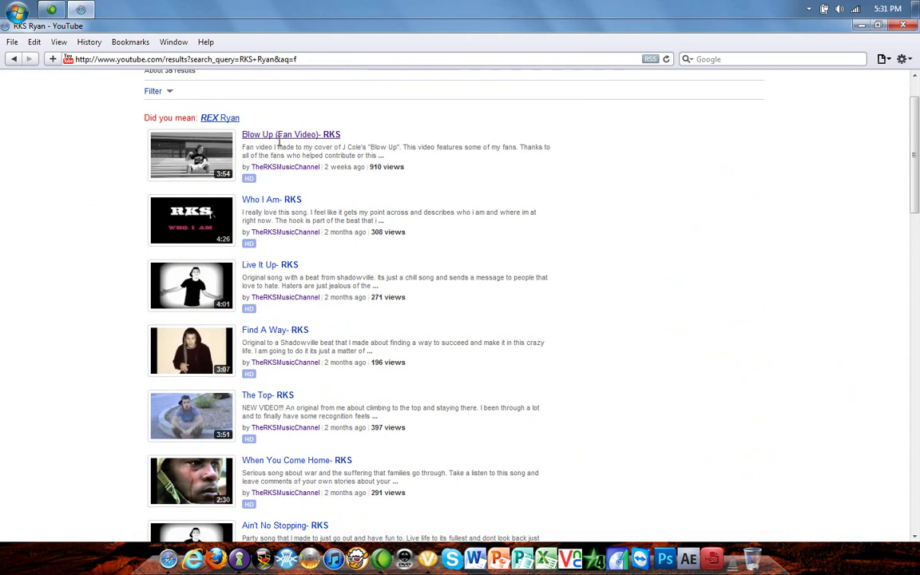
{"action": "left_click", "coordinate": [269, 172]}
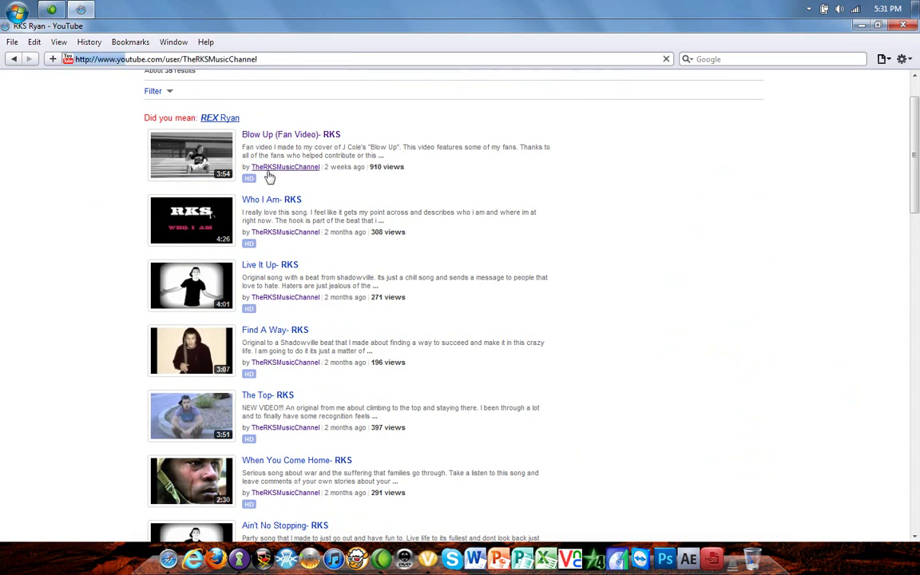
Pause the featured video "I'm Ready Now (Cover/Remix)- RKS" on the channel page
{"action": "scroll", "coordinate": [397, 304], "scroll_direction": "down", "scroll_amount": 2}
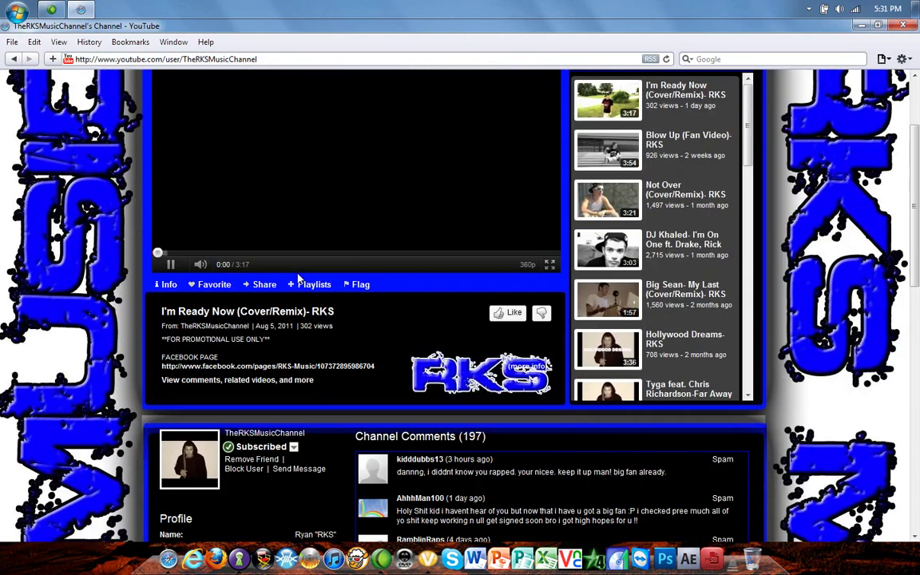
{"action": "scroll", "coordinate": [294, 273], "scroll_direction": "up", "scroll_amount": 4}
{"action": "left_click", "coordinate": [190, 365]}
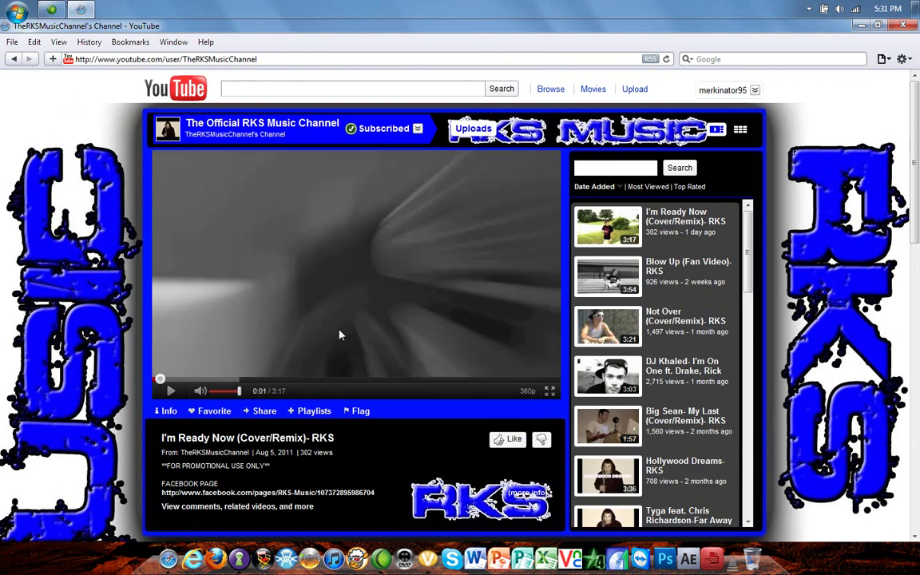
Look through the channel's profile details, biography and comments, and close the Safari window
{"action": "scroll", "coordinate": [308, 339], "scroll_direction": "down", "scroll_amount": 10}
{"action": "scroll", "coordinate": [841, 281], "scroll_direction": "down", "scroll_amount": 3}
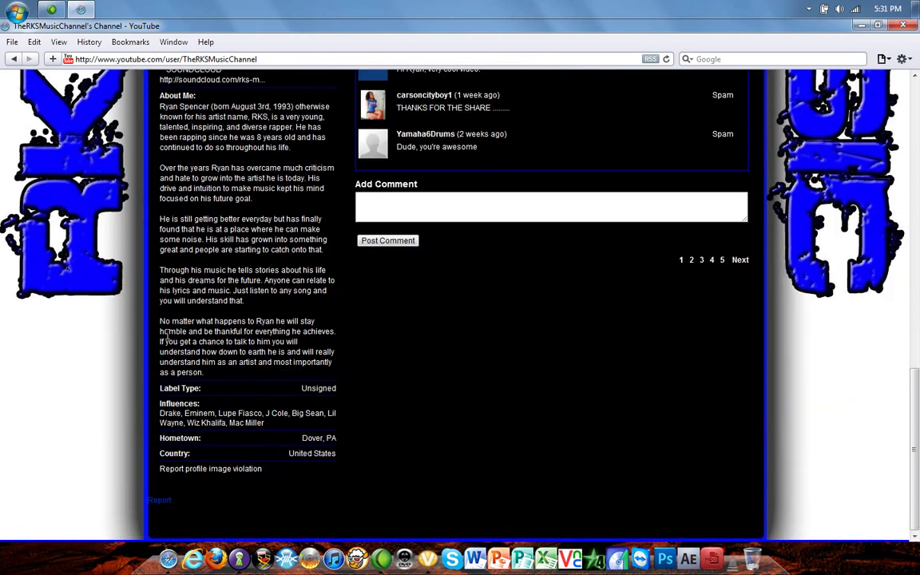
{"action": "scroll", "coordinate": [156, 350], "scroll_direction": "up", "scroll_amount": 15}
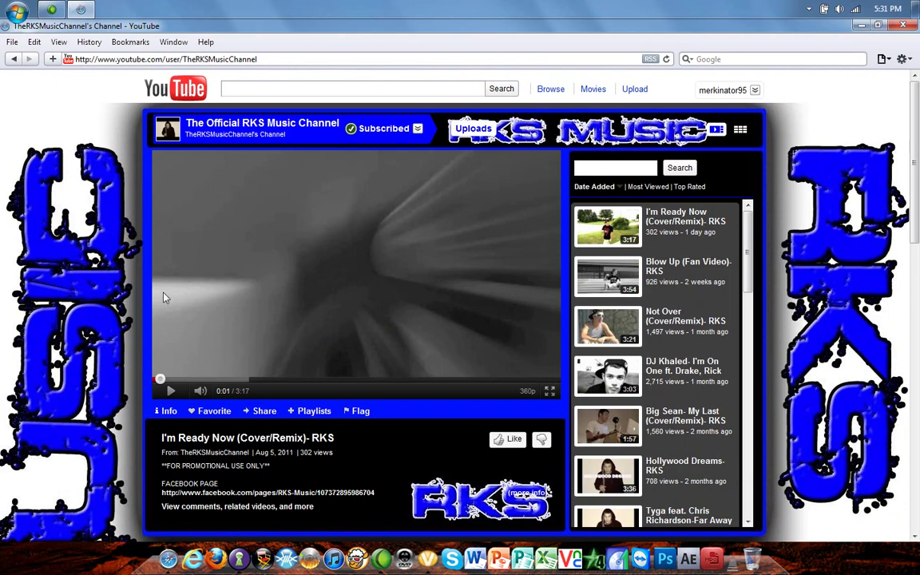
{"action": "scroll", "coordinate": [379, 272], "scroll_direction": "down", "scroll_amount": 10}
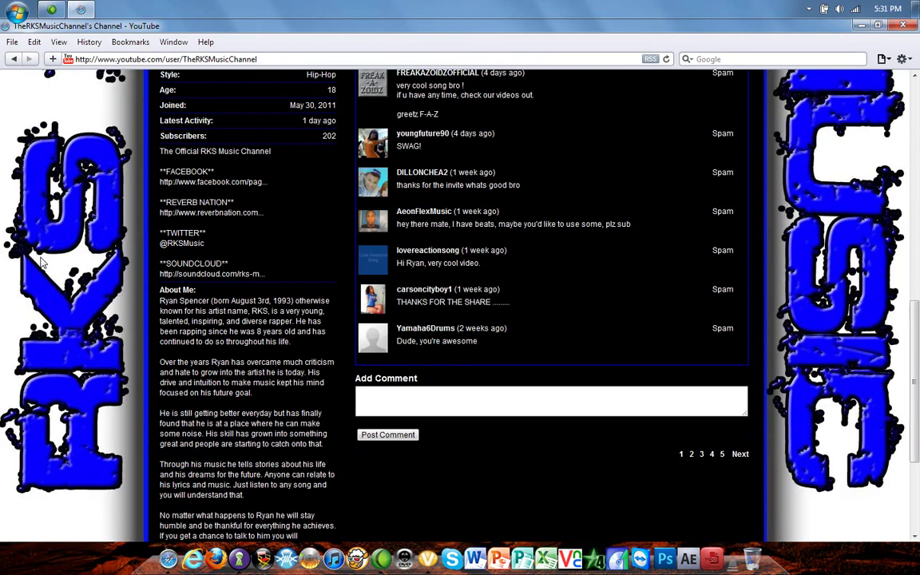
{"action": "scroll", "coordinate": [156, 299], "scroll_direction": "up", "scroll_amount": 10}
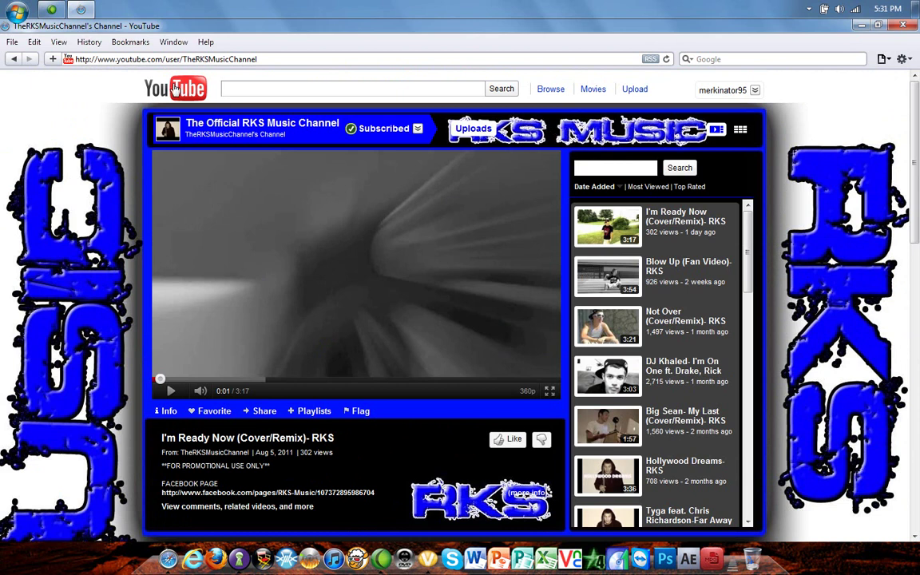
{"action": "left_click", "coordinate": [902, 27]}
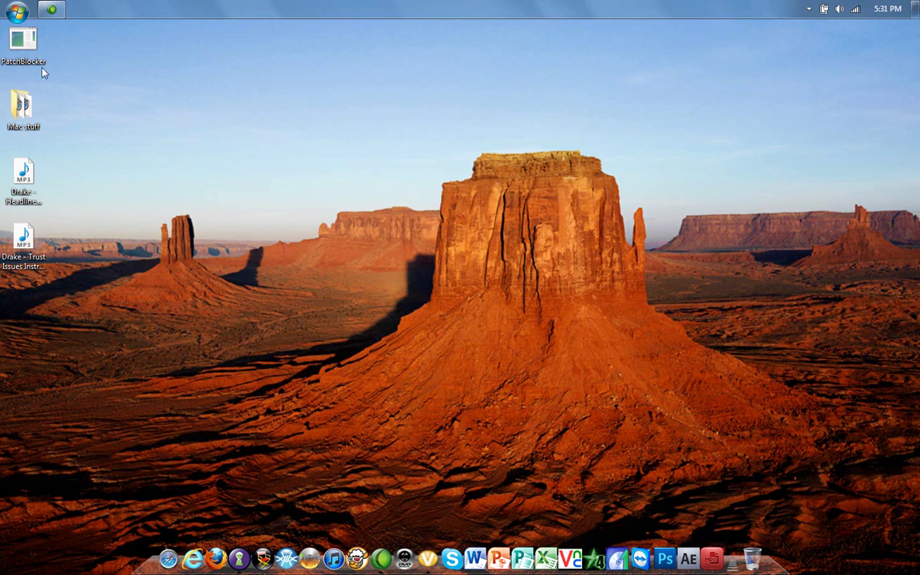
Open the screen recorder's options from the hidden notification icons
{"action": "left_click", "coordinate": [809, 9]}
{"action": "right_click", "coordinate": [800, 107]}
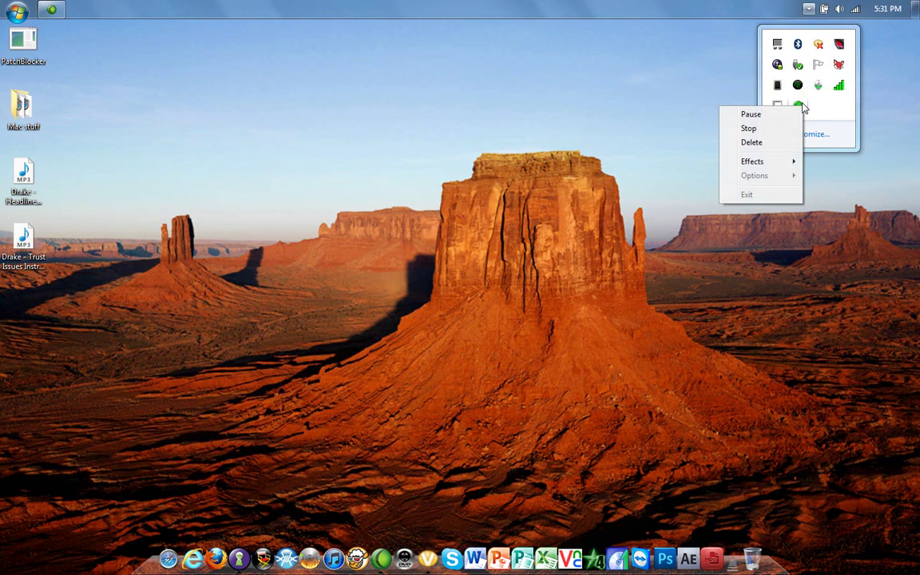